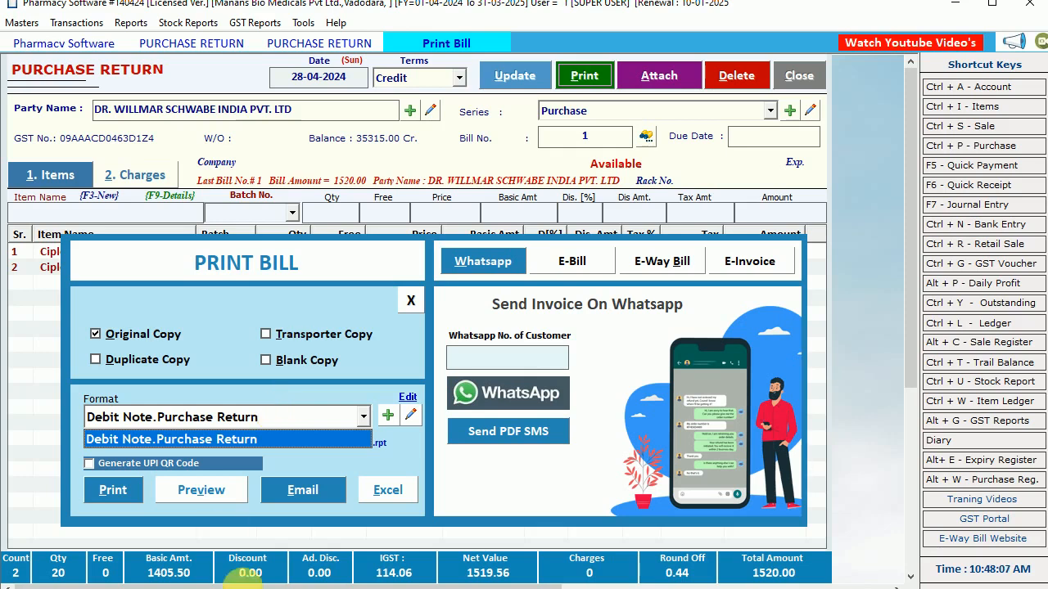
Preview the purchase return bill in the Debit Note.Purchase Return format, and close the bill and its list.
{"action": "left_click", "coordinate": [201, 488]}
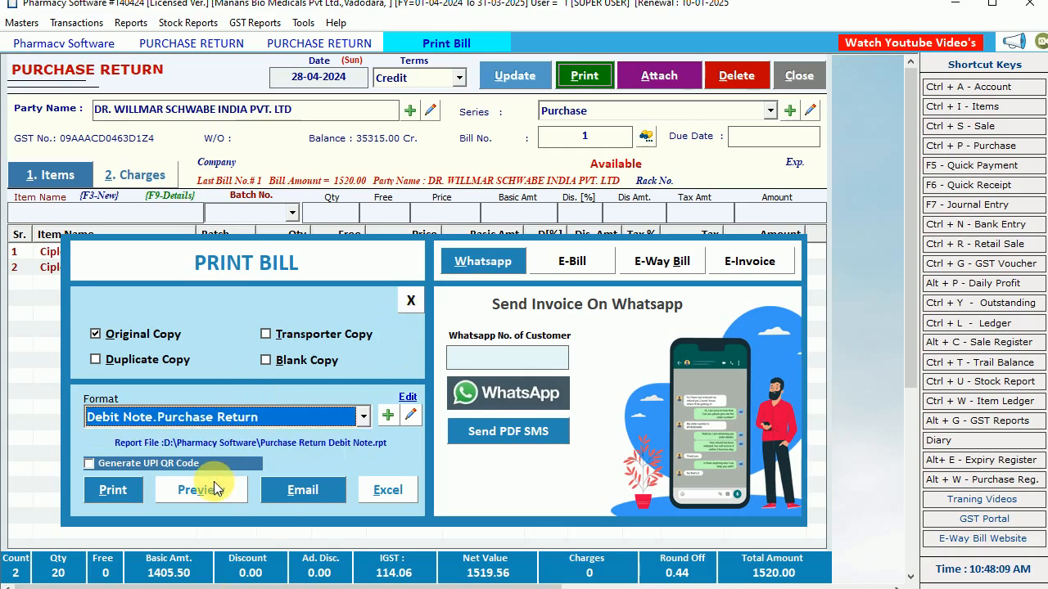
{"action": "left_click", "coordinate": [202, 489]}
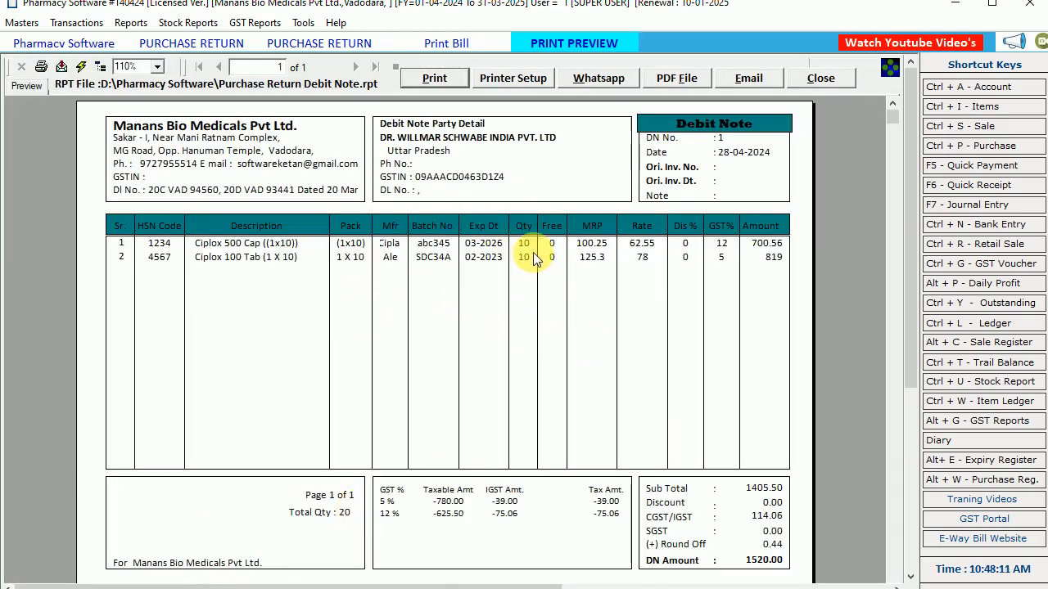
{"action": "left_click", "coordinate": [822, 78]}
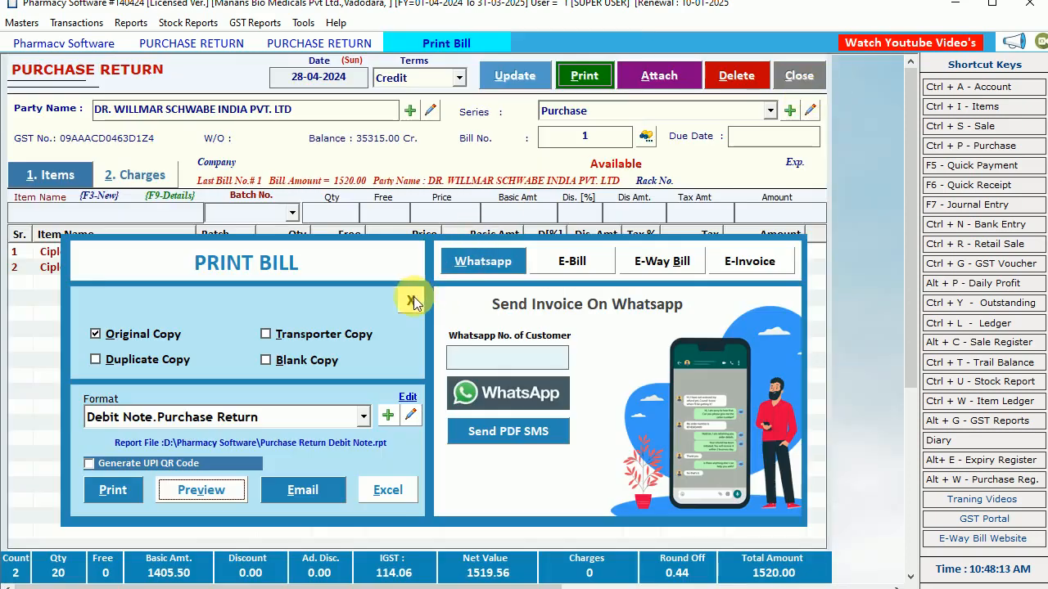
{"action": "left_click", "coordinate": [411, 294]}
{"action": "left_click", "coordinate": [789, 78]}
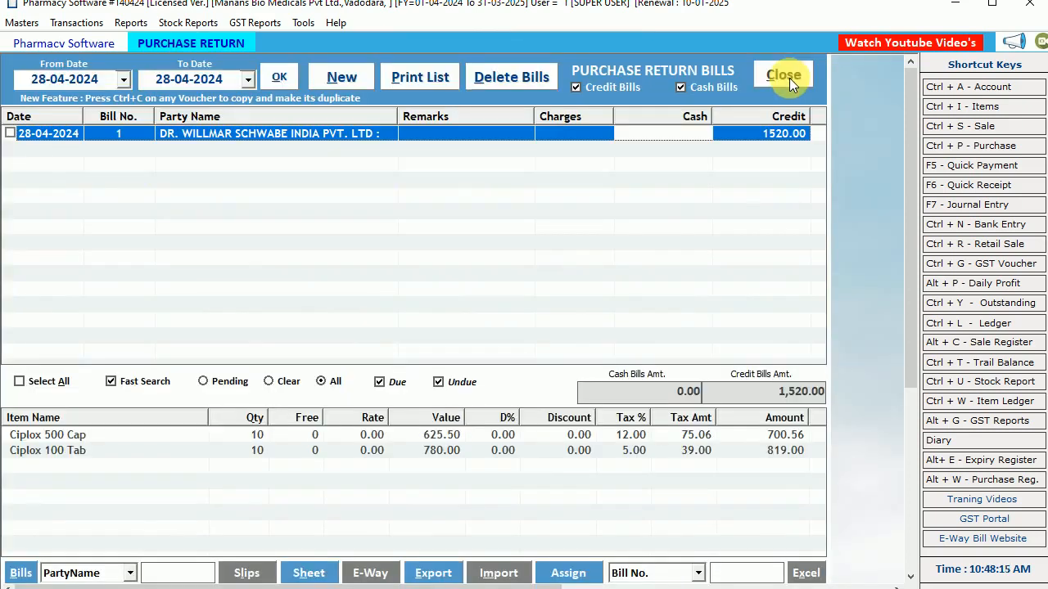
{"action": "left_click", "coordinate": [789, 78]}
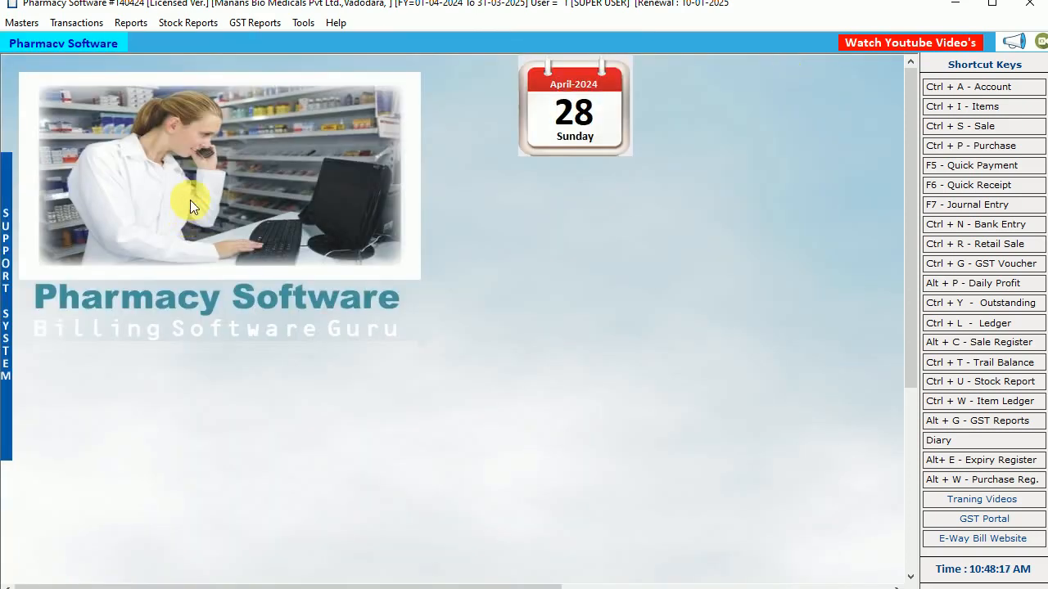
Open the list of purchase return bills and display the items of bill 1.
{"action": "left_click", "coordinate": [80, 24]}
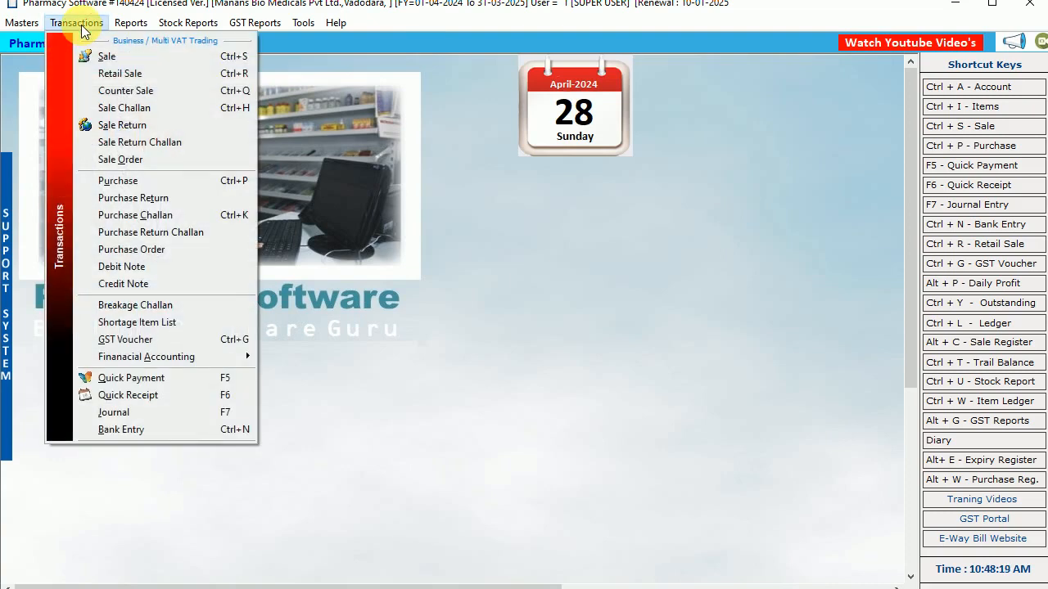
{"action": "left_click", "coordinate": [203, 203]}
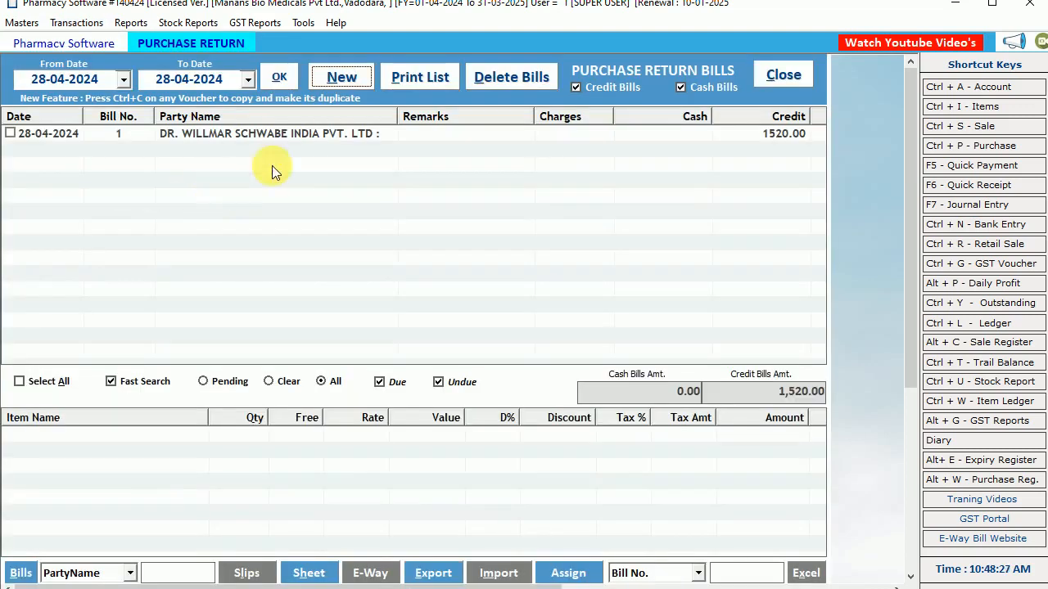
{"action": "left_click", "coordinate": [306, 134]}
{"action": "left_click", "coordinate": [123, 79]}
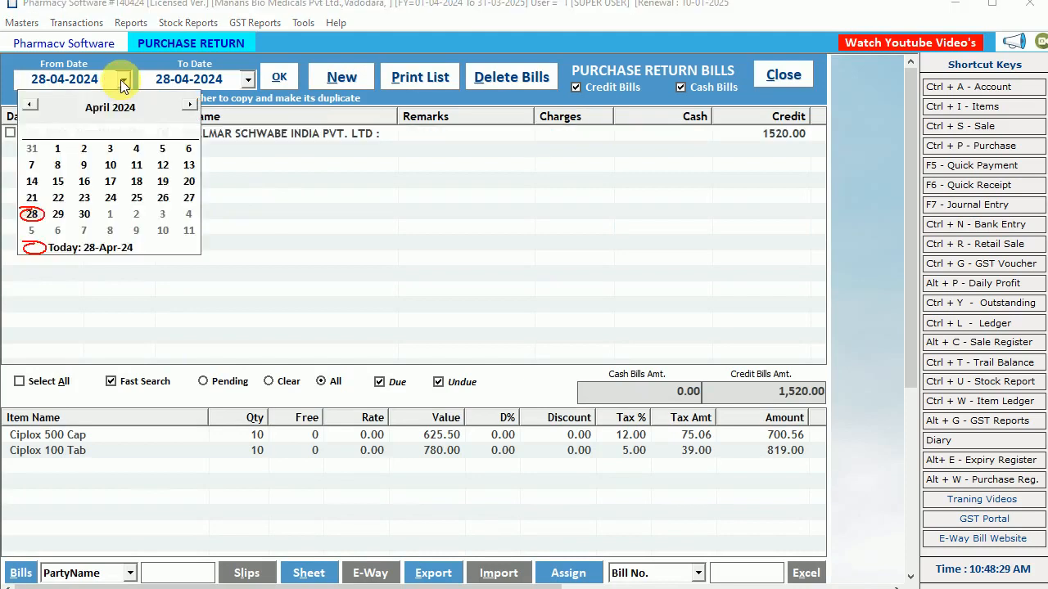
{"action": "left_click", "coordinate": [122, 80]}
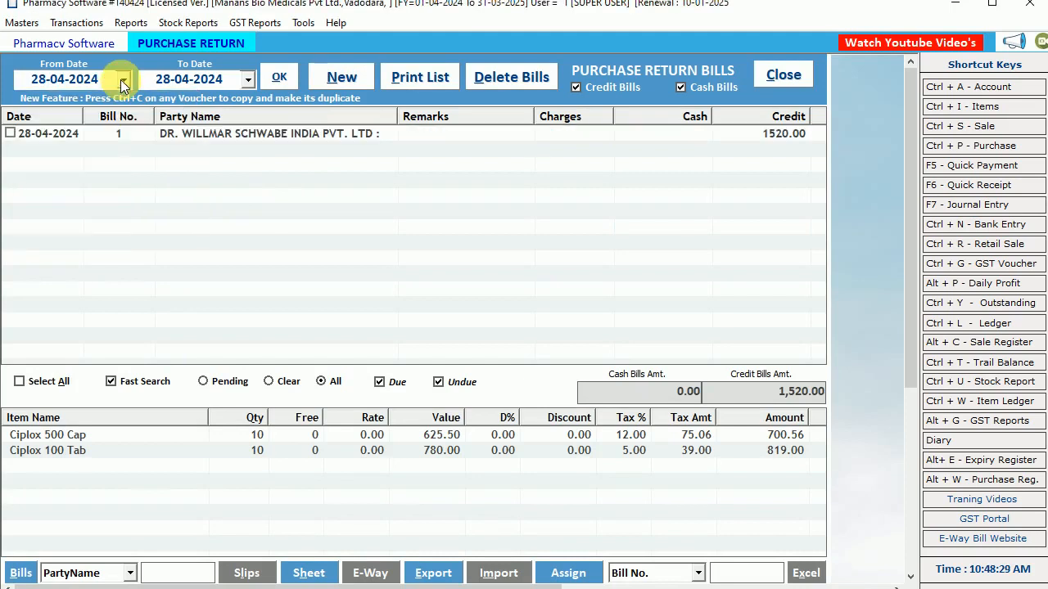
Start a new credit purchase return dated 28-04-2024 for DR. WILLMAR SCHWABE INDIA PVT. LTD, series Purchase, bill number 2.
{"action": "left_click", "coordinate": [339, 77]}
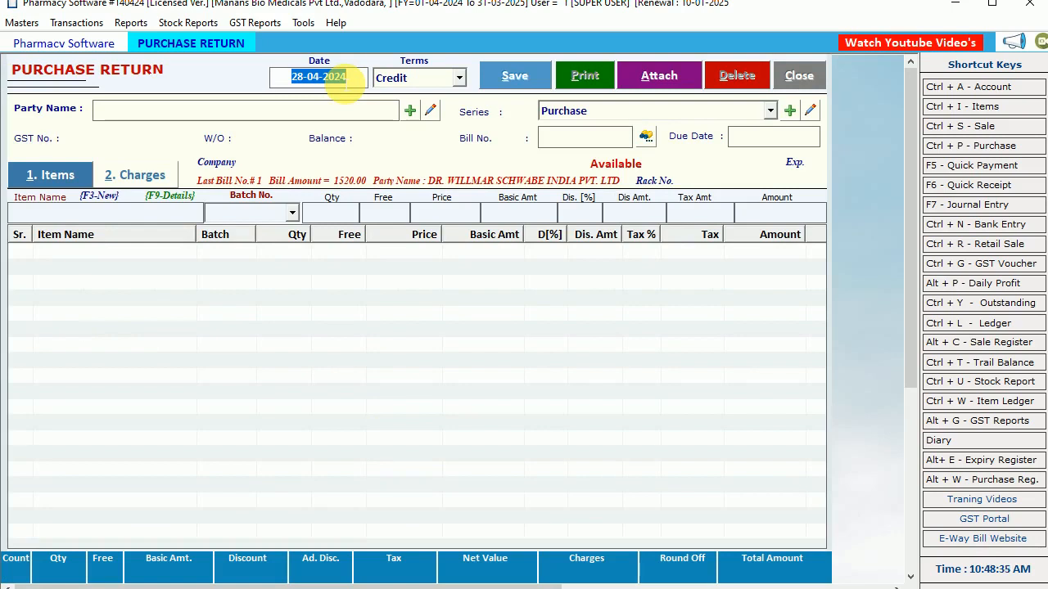
{"action": "key", "text": "Return"}
{"action": "key", "text": "Return"}
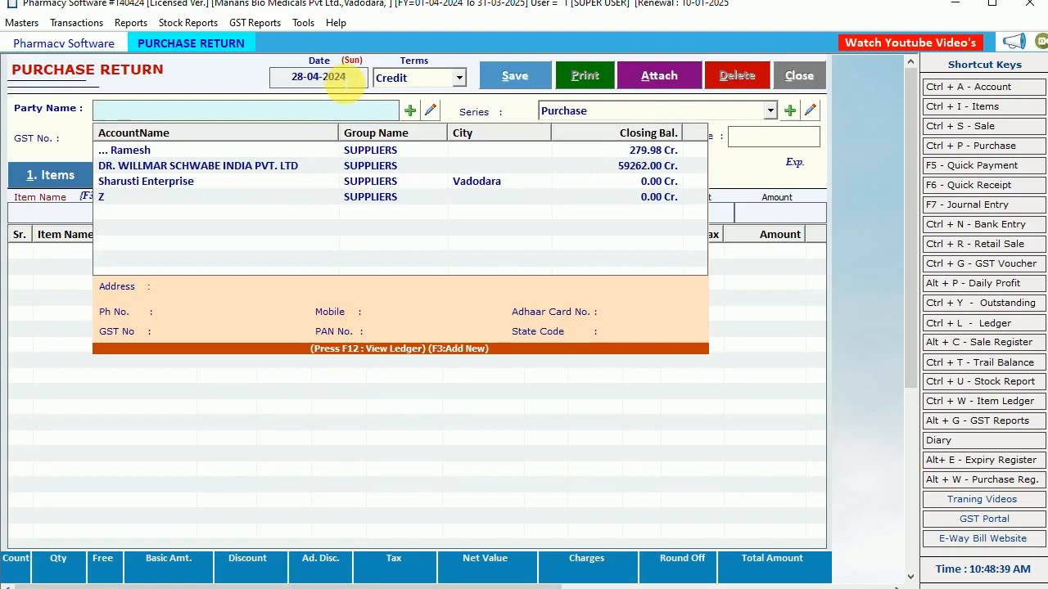
{"action": "key", "text": "Down"}
{"action": "key", "text": "Down"}
{"action": "key", "text": "Down"}
{"action": "key", "text": "Up"}
{"action": "key", "text": "Up"}
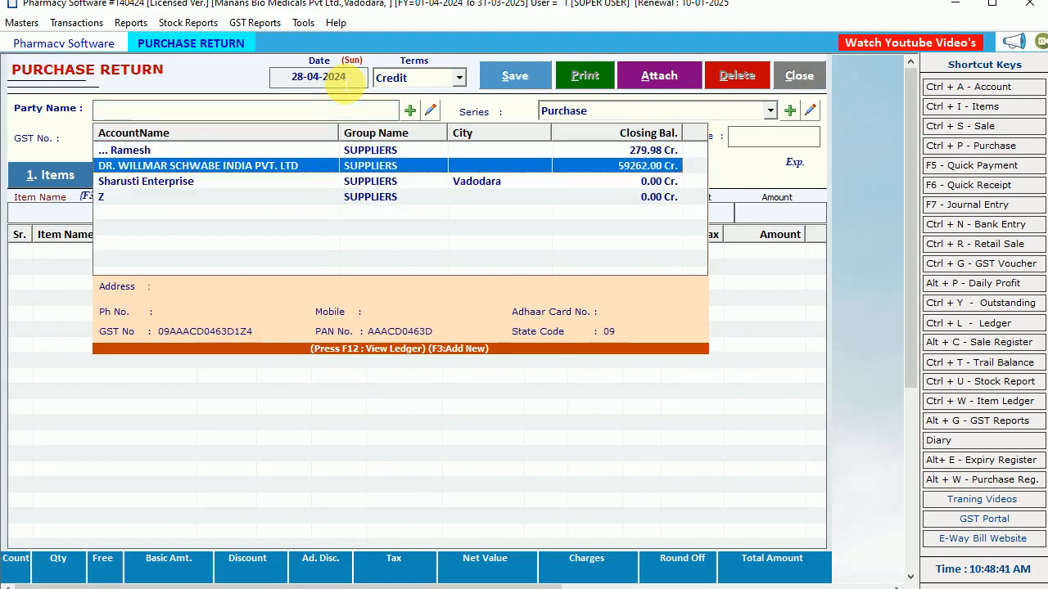
{"action": "key", "text": "Return"}
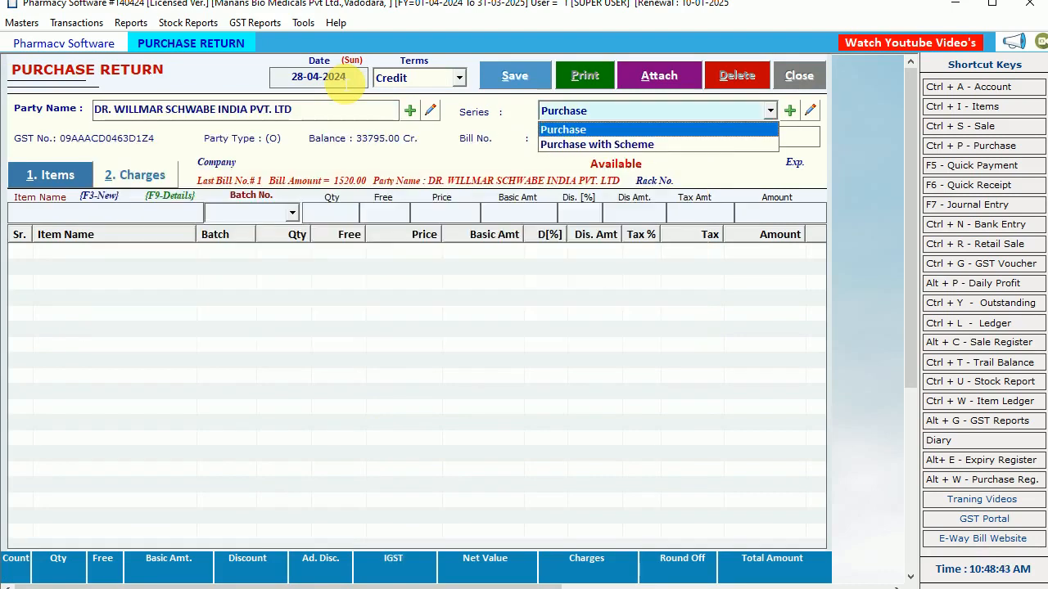
{"action": "key", "text": "Return"}
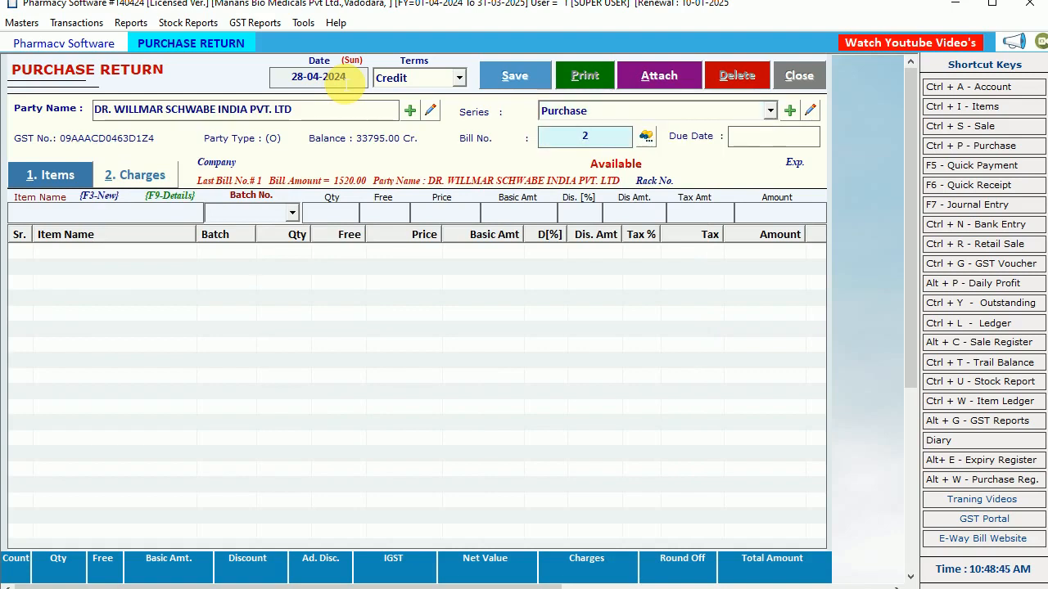
{"action": "key", "text": "Return"}
{"action": "key", "text": "Return"}
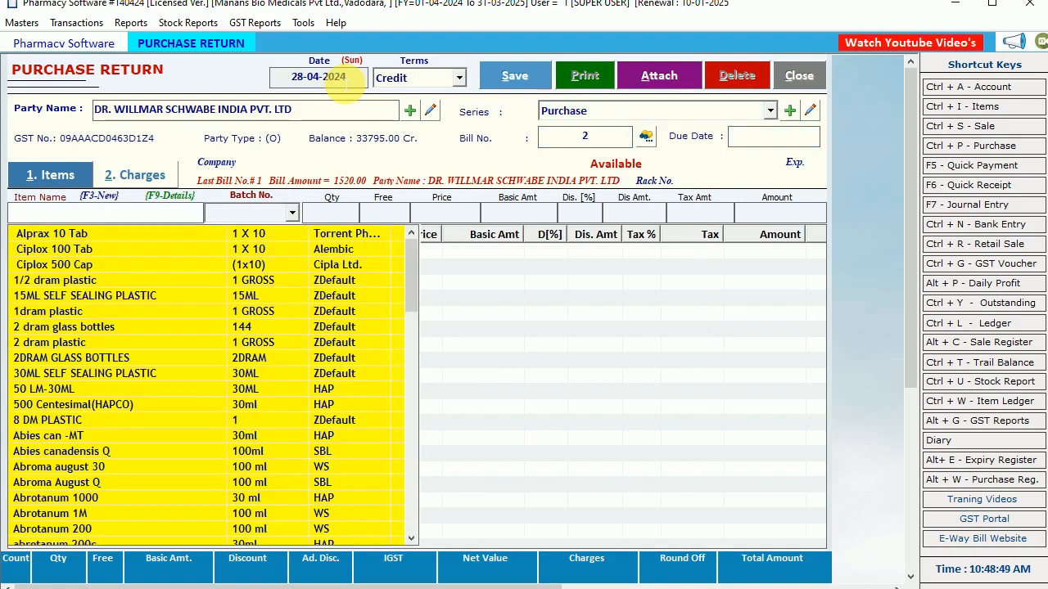
Choose the item Ciplox 100 Tab from batch SDC34ACE for the return.
{"action": "key", "text": "Down"}
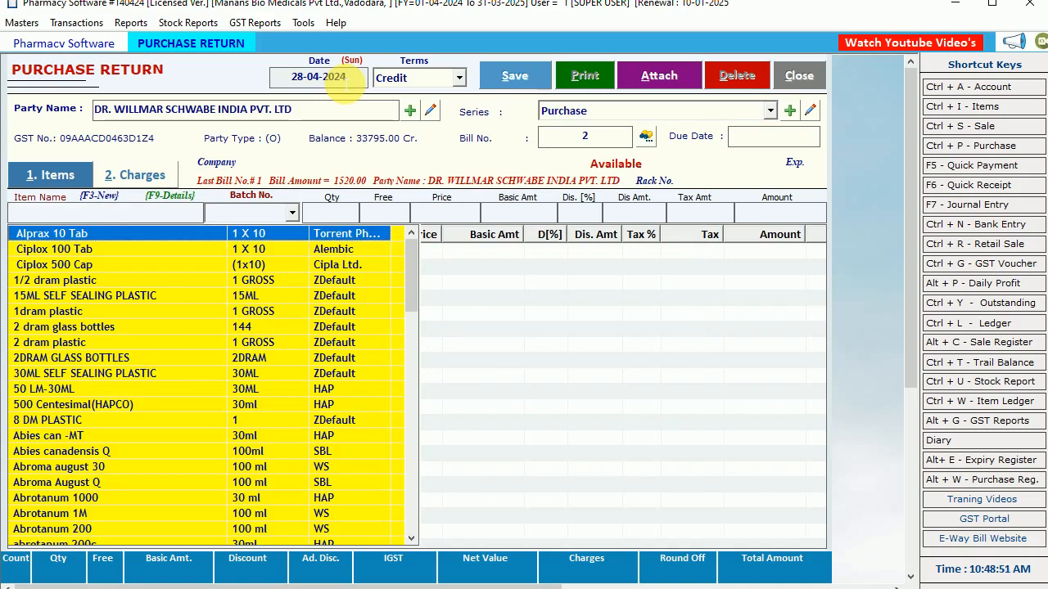
{"action": "key", "text": "Down"}
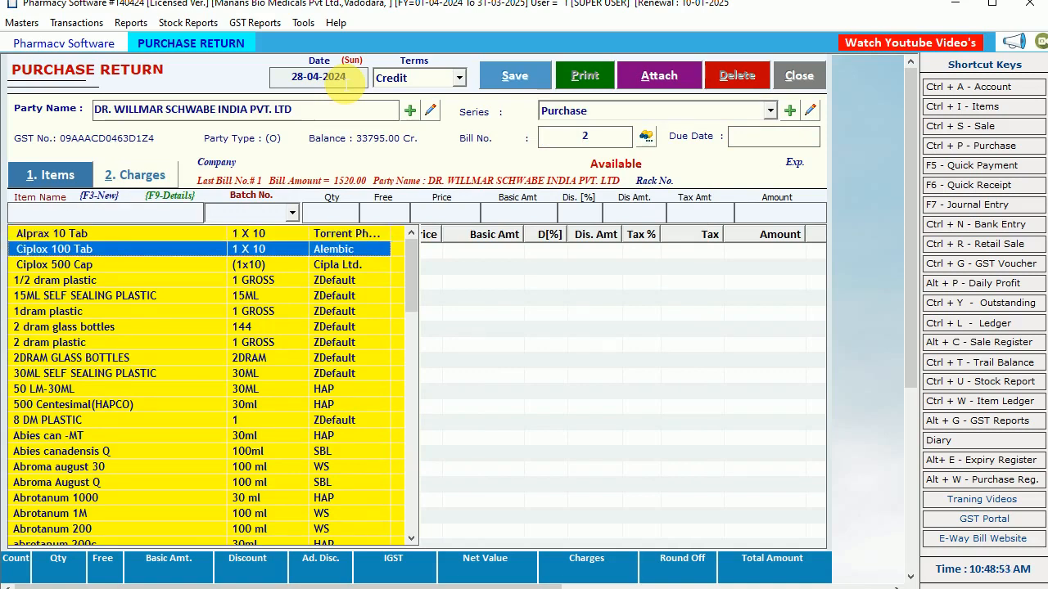
{"action": "key", "text": "Return"}
{"action": "key", "text": "Down"}
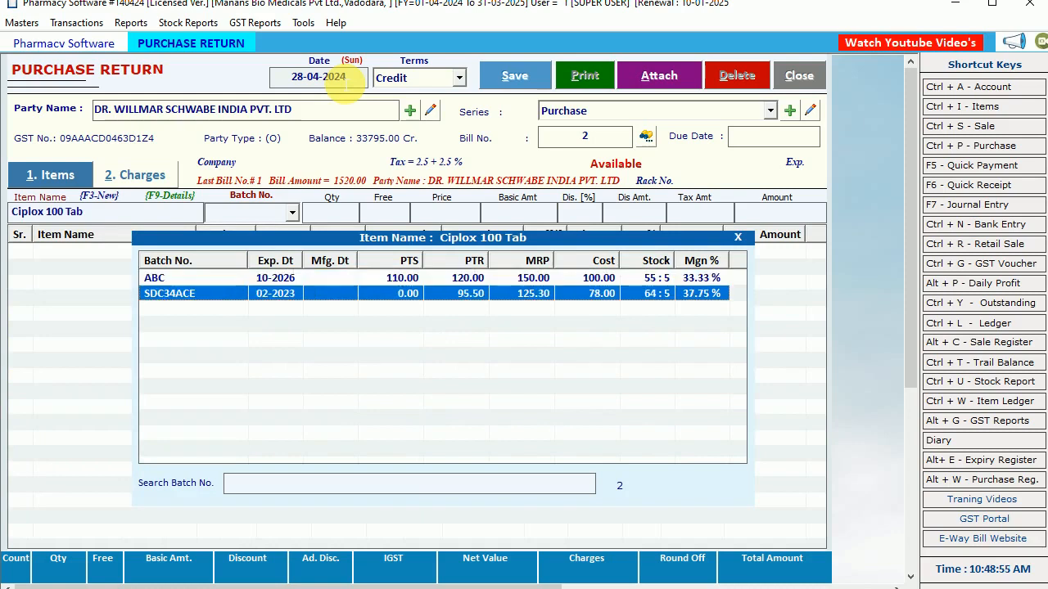
{"action": "key", "text": "Up"}
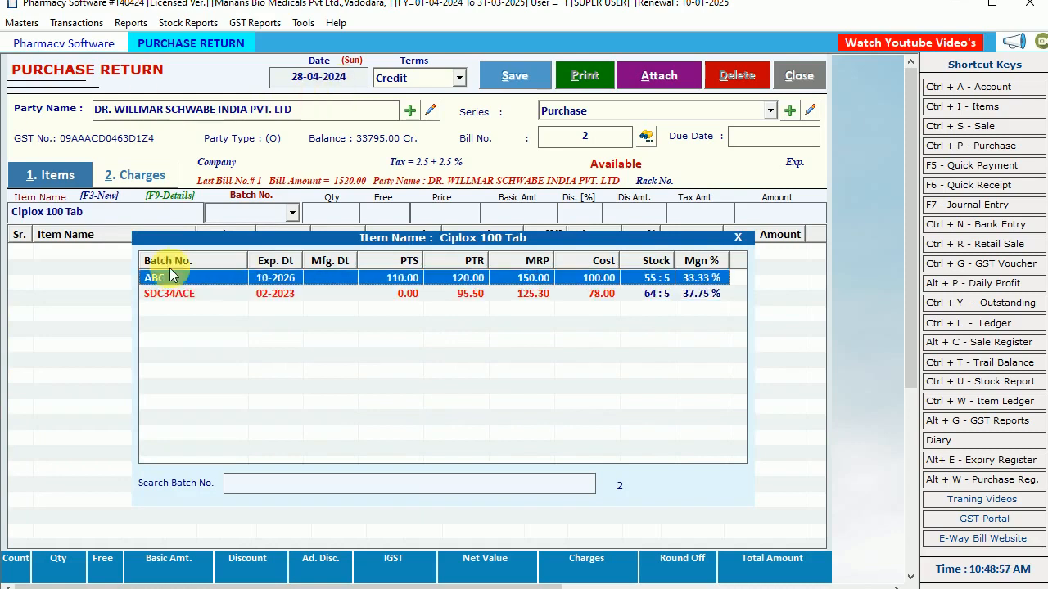
{"action": "left_click", "coordinate": [234, 294]}
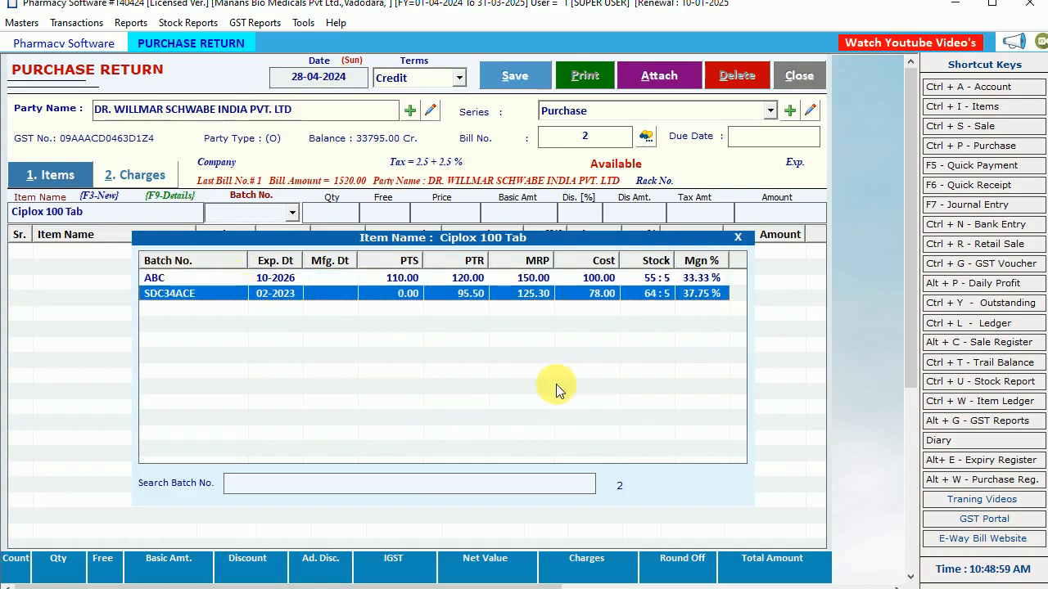
{"action": "key", "text": "Up"}
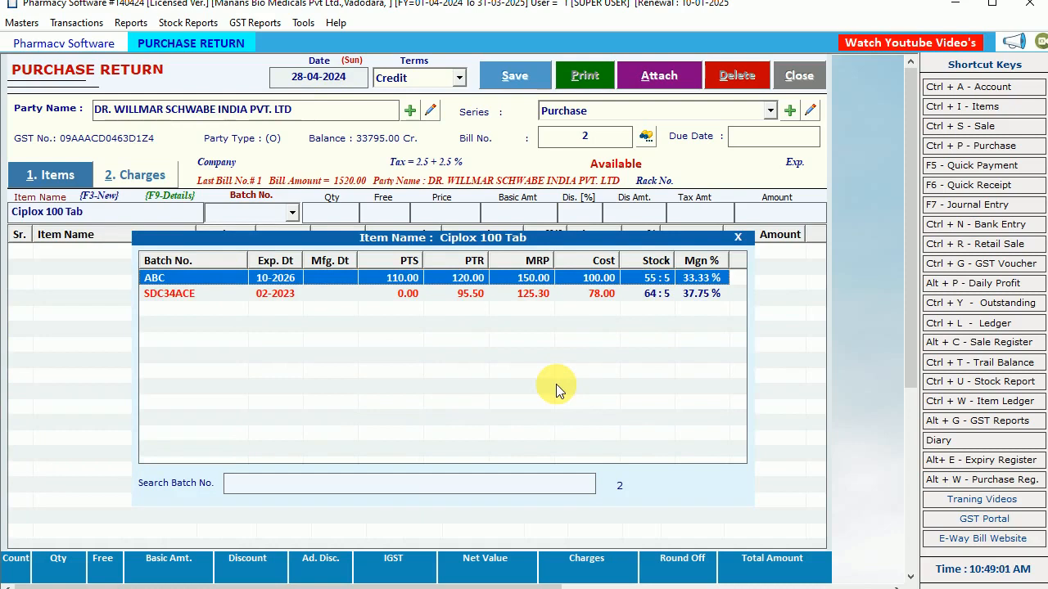
{"action": "key", "text": "Down"}
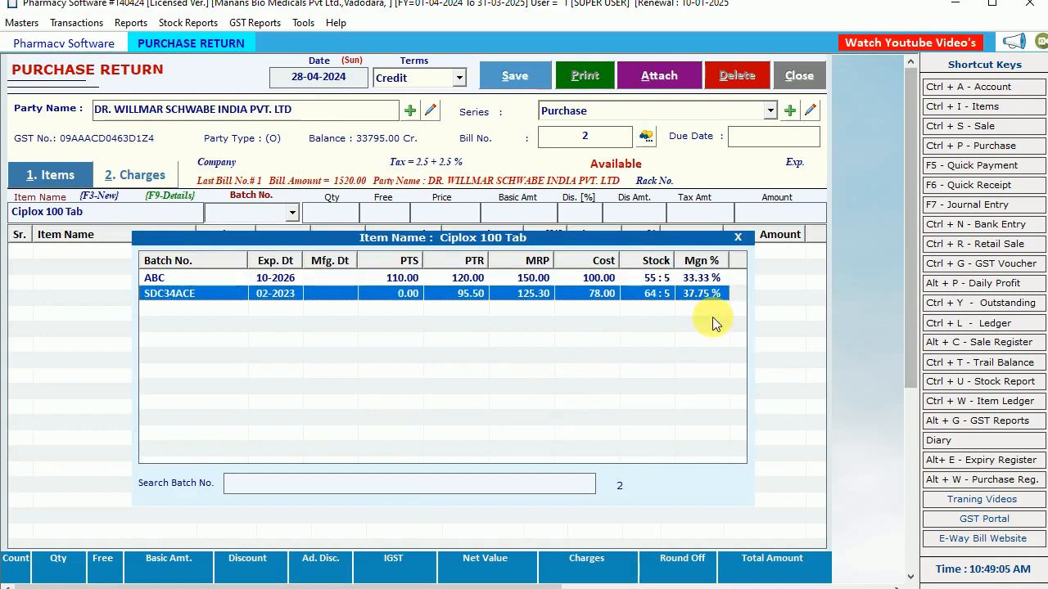
{"action": "key", "text": "Return"}
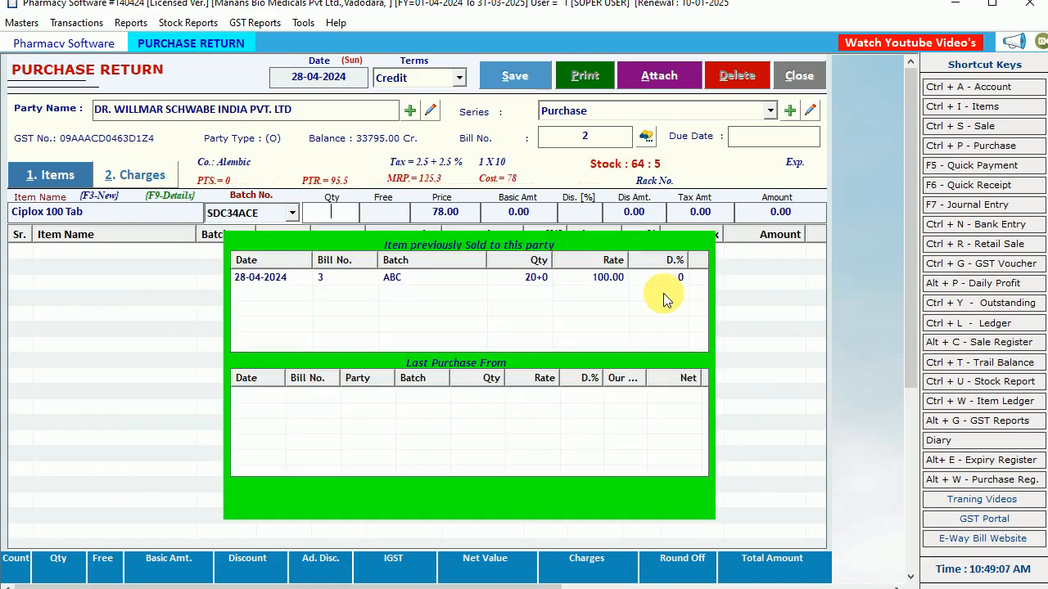
Set the Ciplox 100 Tab quantity to 64, keep the price at 78.00, and add the line to the return.
{"action": "type", "text": "64"}
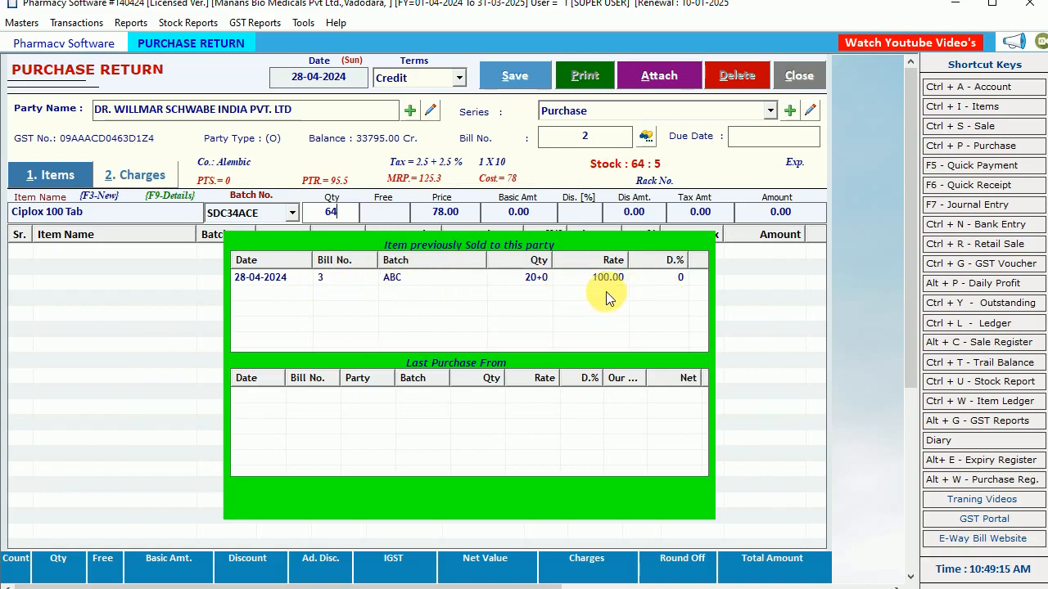
{"action": "key", "text": "Return"}
{"action": "key", "text": "Return"}
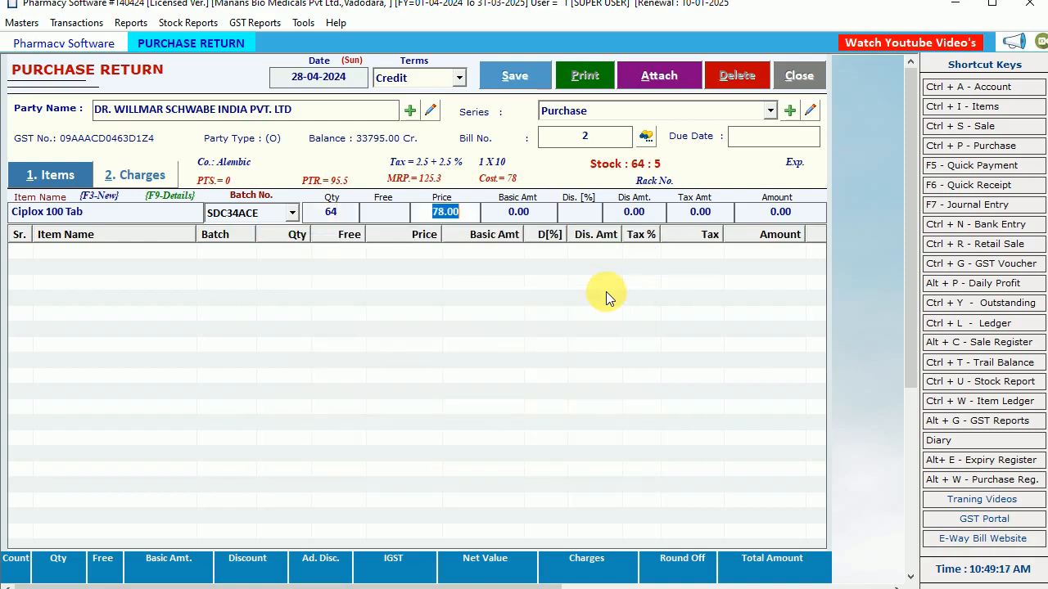
{"action": "key", "text": "Return"}
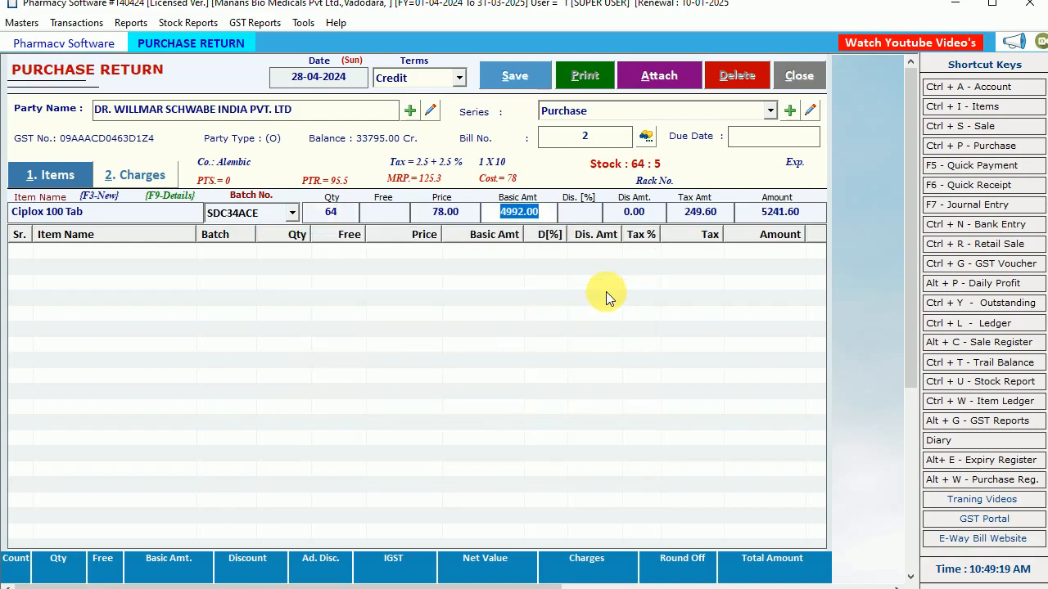
{"action": "left_click", "coordinate": [442, 212]}
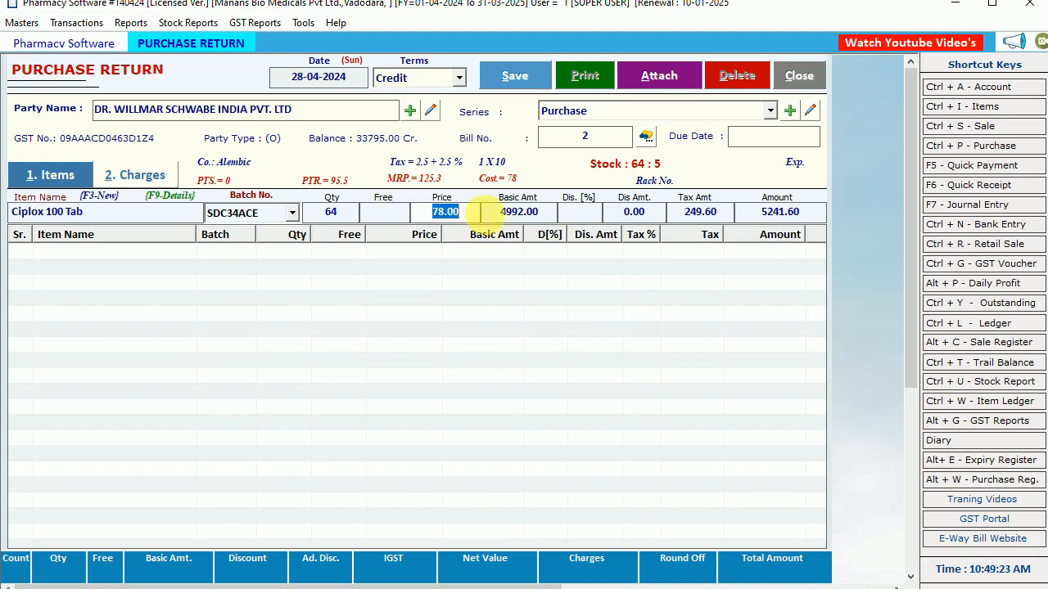
{"action": "key", "text": "Return"}
{"action": "key", "text": "Return"}
{"action": "key", "text": "Return"}
{"action": "key", "text": "Return"}
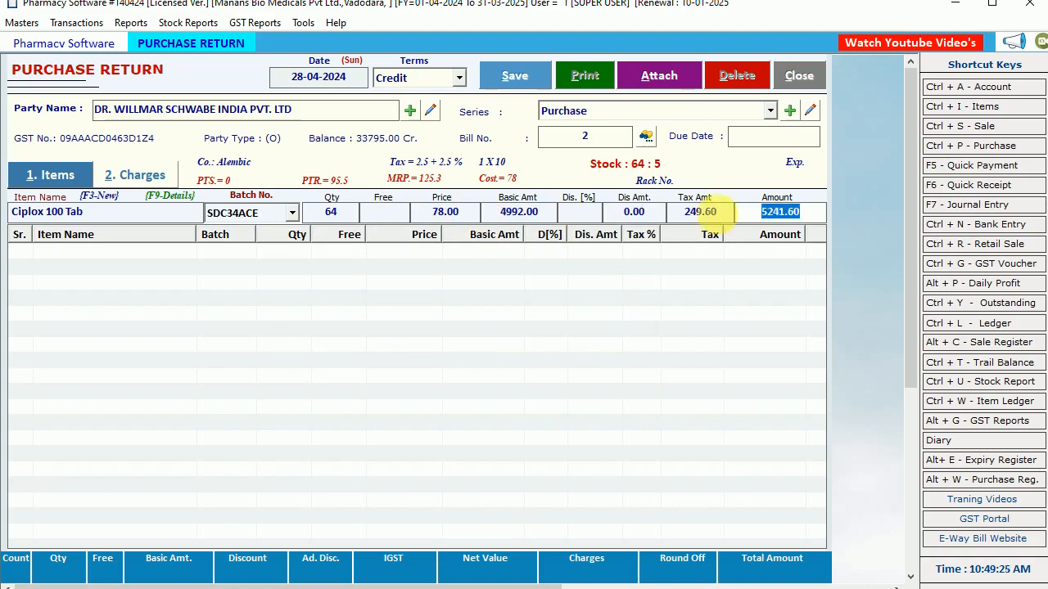
{"action": "key", "text": "Return"}
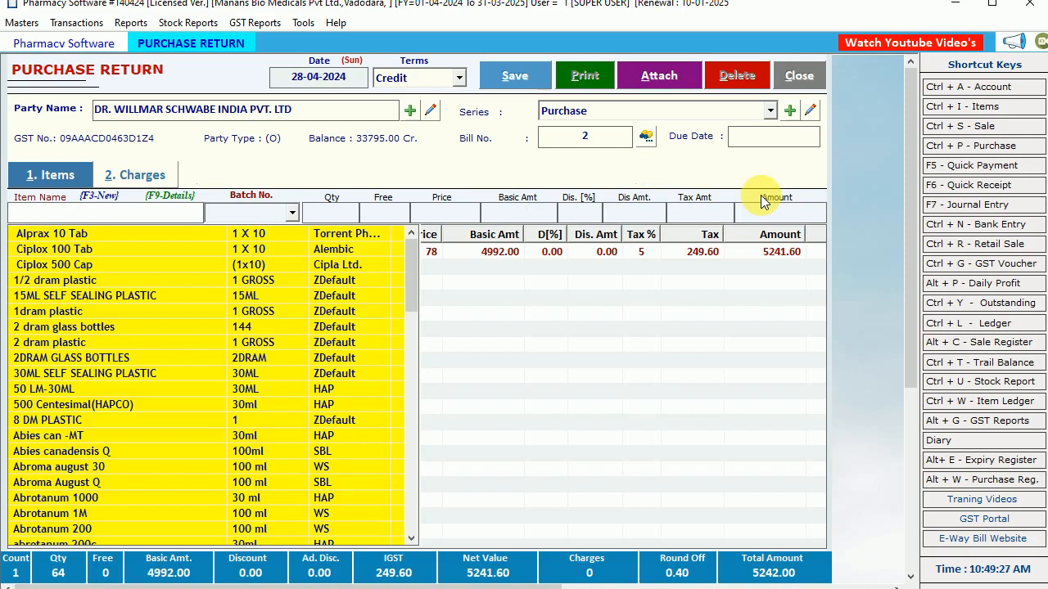
{"action": "key", "text": "Escape"}
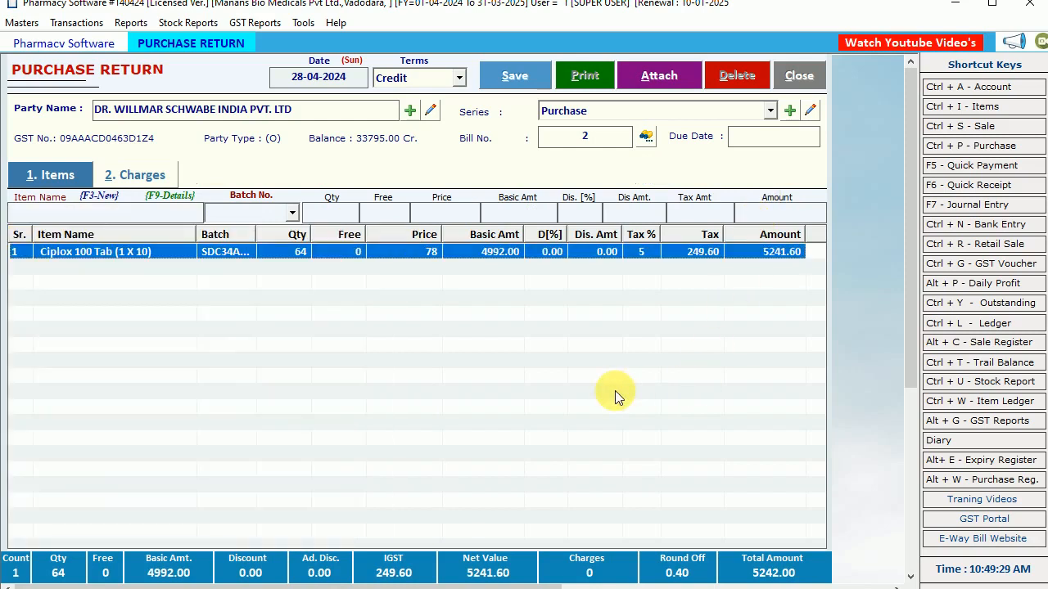
Add Ciplox 500 Cap from batch abc345 with quantity 5 to the return at the price of 62.55.
{"action": "left_click", "coordinate": [180, 213]}
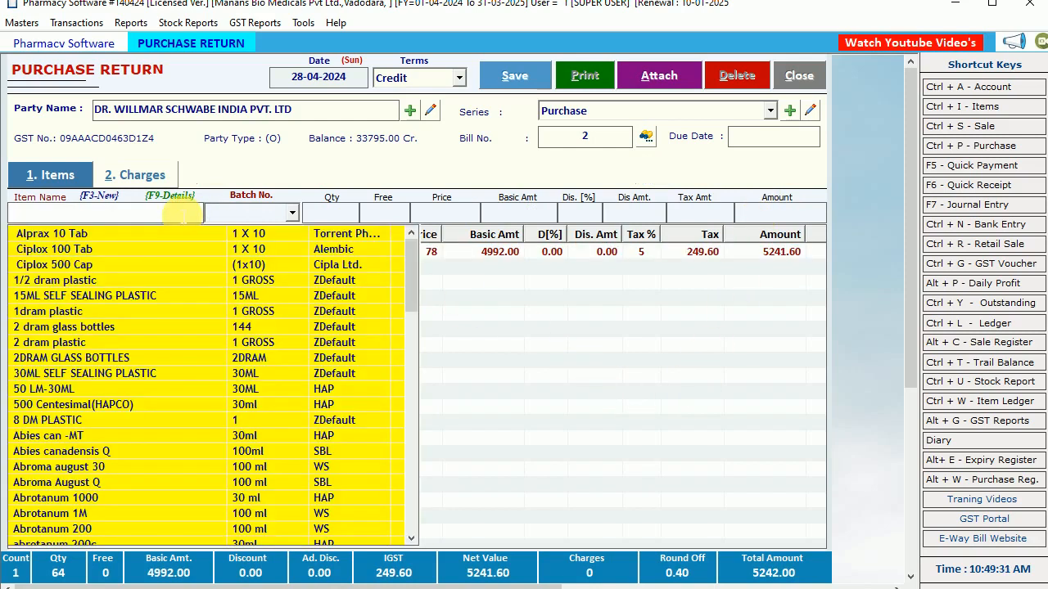
{"action": "key", "text": "Down"}
{"action": "key", "text": "Down"}
{"action": "key", "text": "Return"}
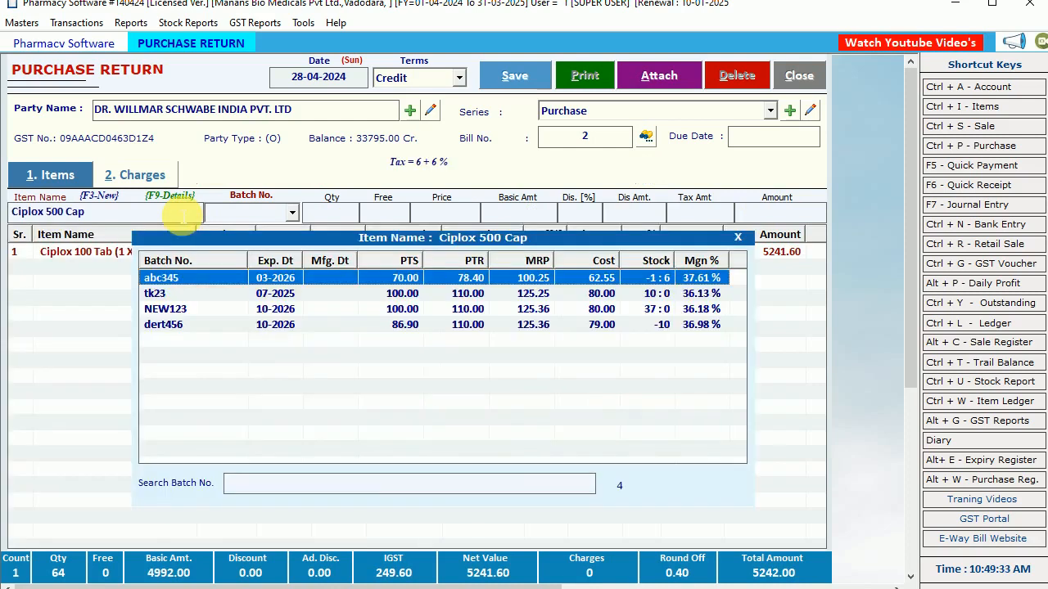
{"action": "key", "text": "Return"}
{"action": "type", "text": "5"}
{"action": "key", "text": "Return"}
{"action": "key", "text": "Return"}
{"action": "key", "text": "Return"}
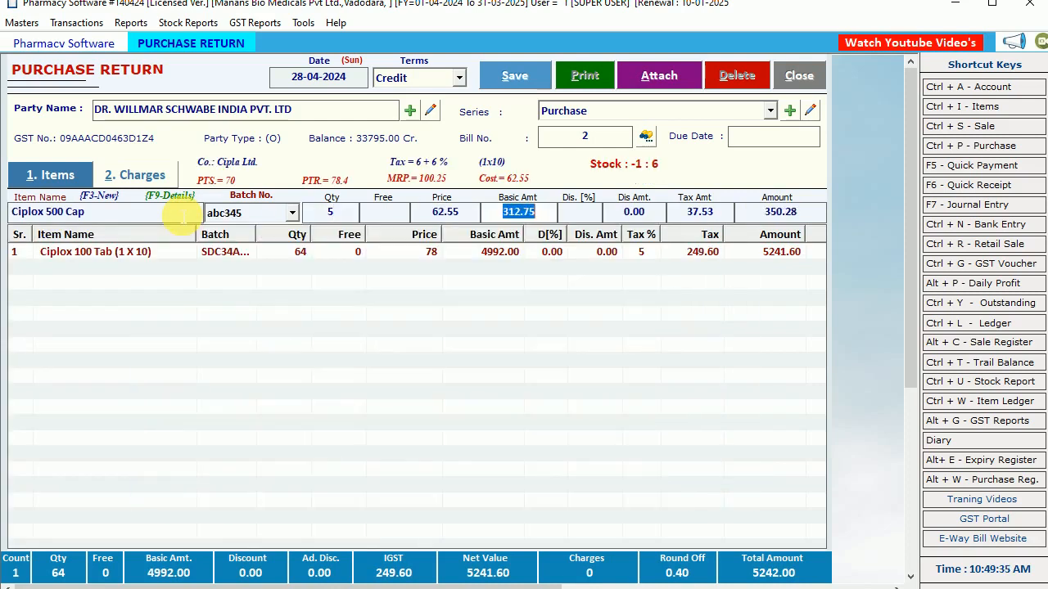
{"action": "key", "text": "Return"}
{"action": "key", "text": "Return"}
{"action": "key", "text": "Return"}
Finish the item entry and save the purchase return.
{"action": "left_click", "coordinate": [524, 416]}
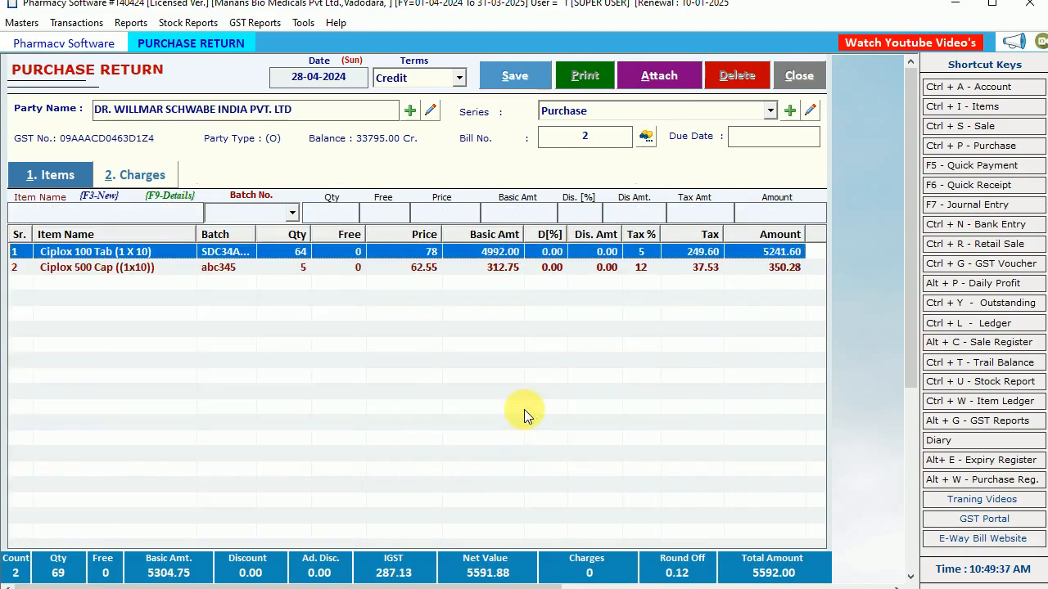
{"action": "left_click", "coordinate": [522, 79]}
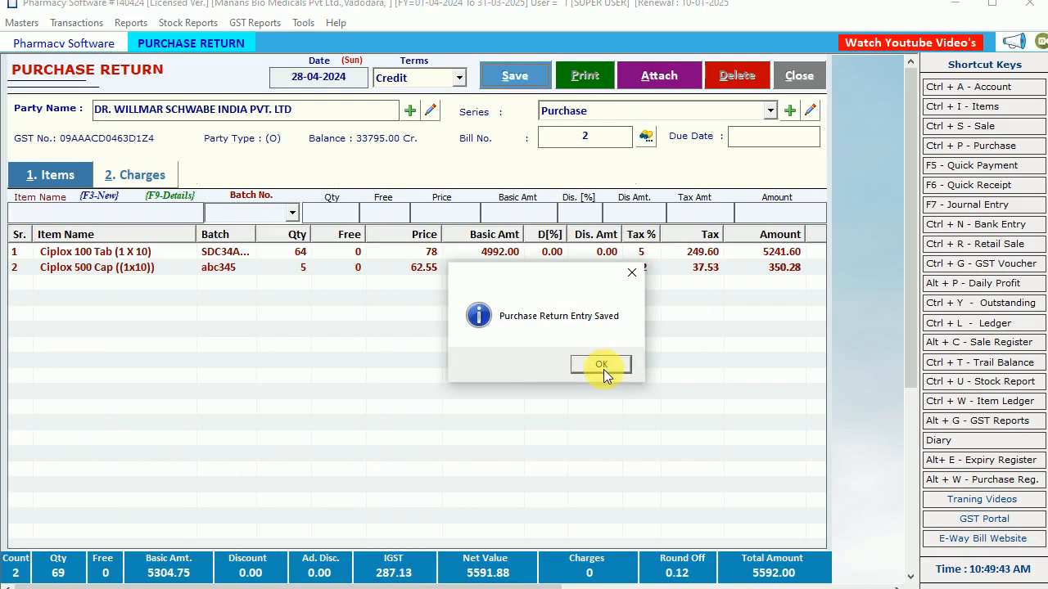
Acknowledge the saved entry, agree to print it, and preview the bill in the Debit Note.Purchase Return format.
{"action": "left_click", "coordinate": [604, 367]}
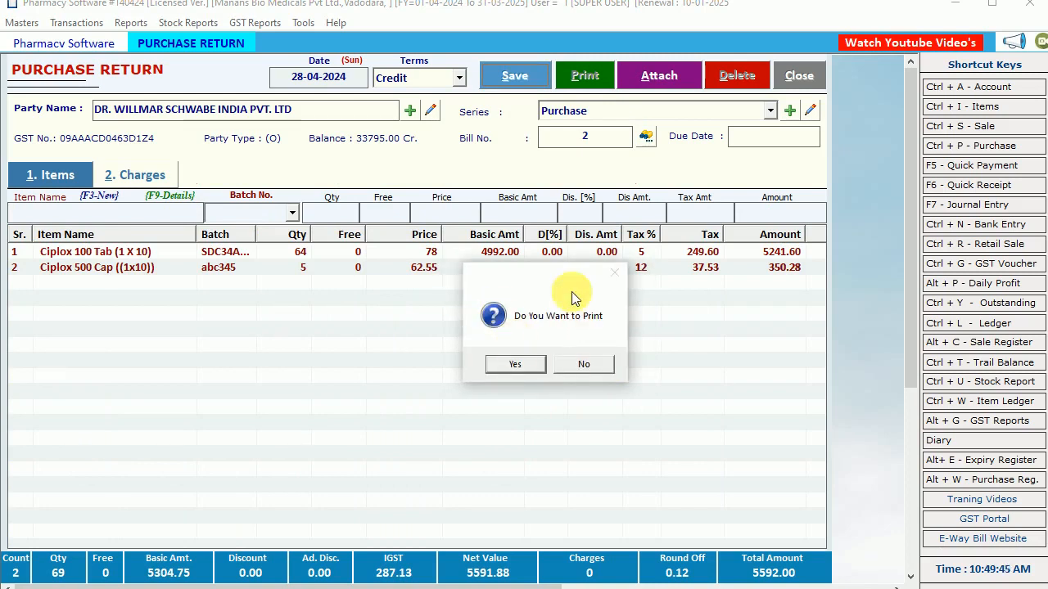
{"action": "left_click", "coordinate": [516, 365]}
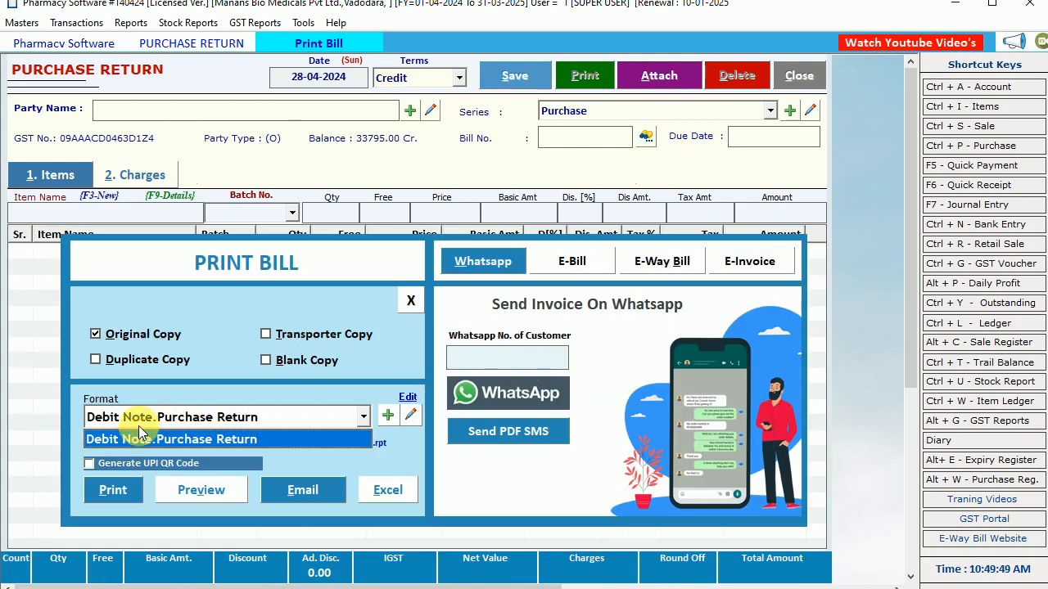
{"action": "left_click", "coordinate": [227, 441]}
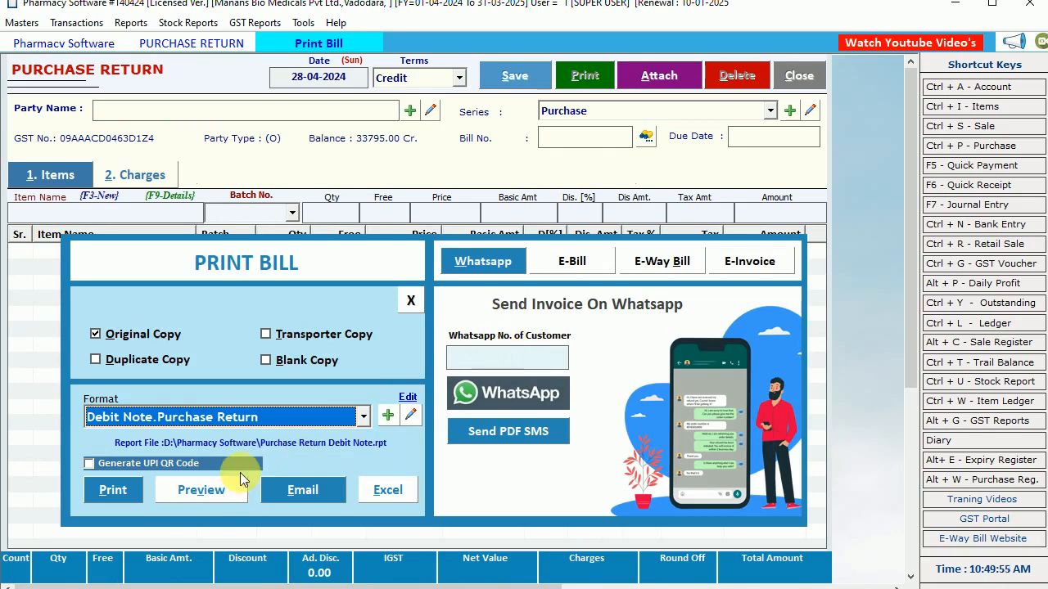
{"action": "left_click", "coordinate": [219, 490]}
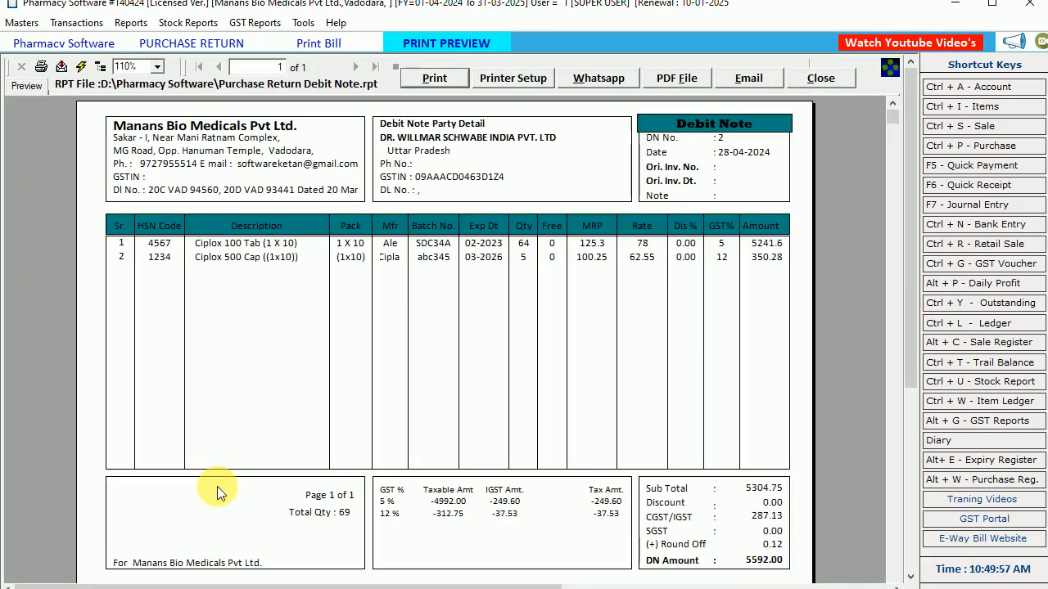
Examine the debit note's header: the issuing company's details, the party details, and the note number, date and original invoice fields.
{"action": "left_click", "coordinate": [164, 128]}
{"action": "left_click", "coordinate": [192, 149]}
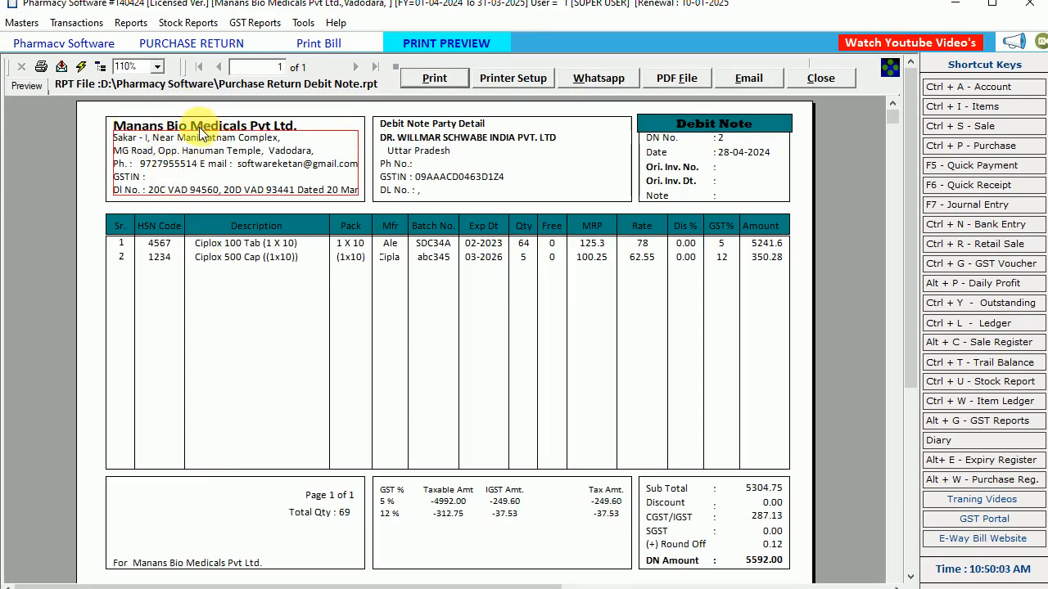
{"action": "left_click", "coordinate": [416, 120]}
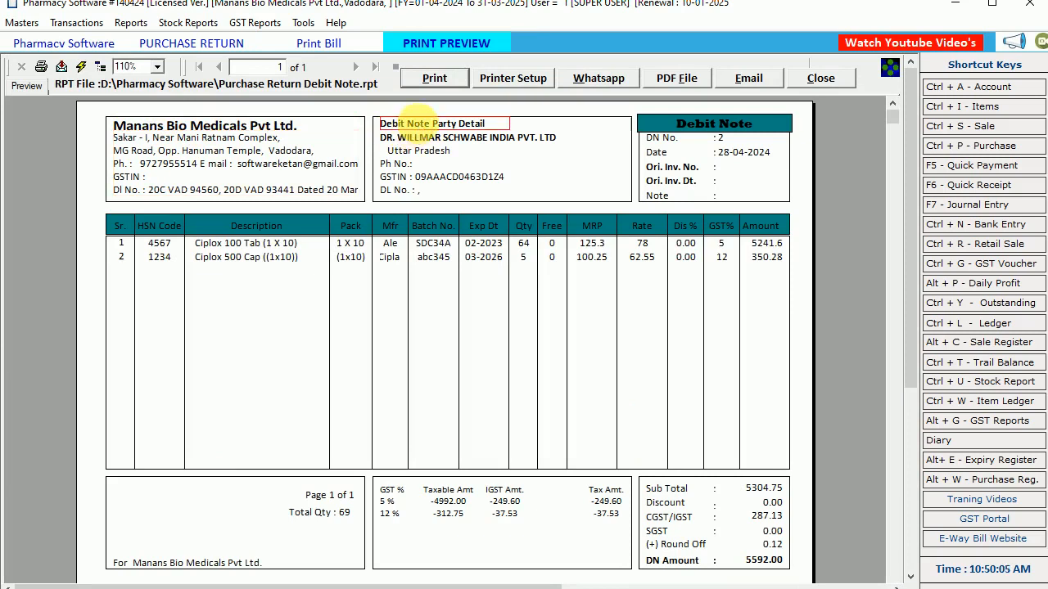
{"action": "left_click", "coordinate": [419, 142]}
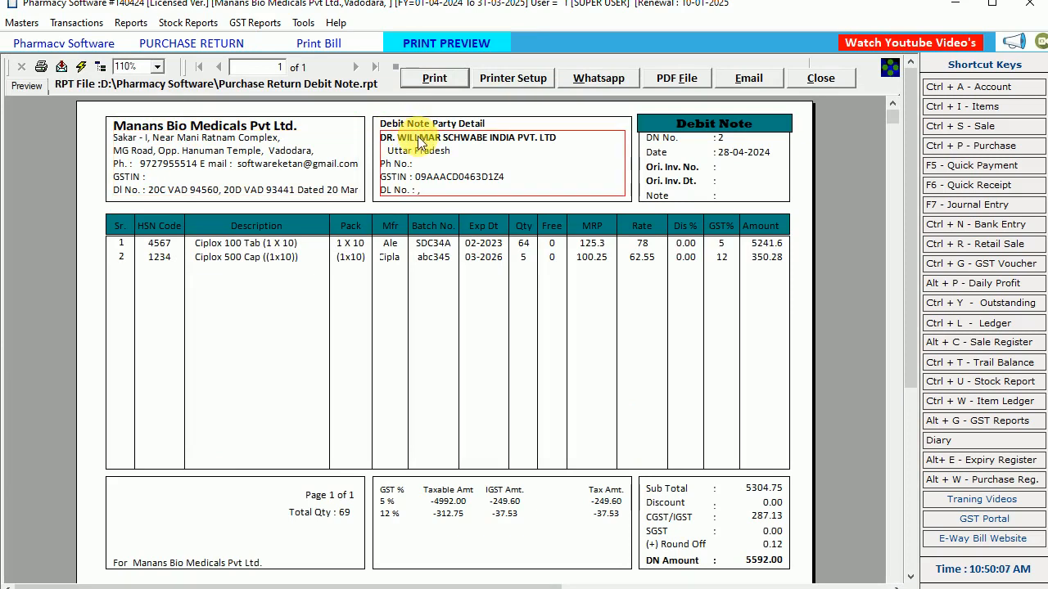
{"action": "left_click", "coordinate": [716, 137]}
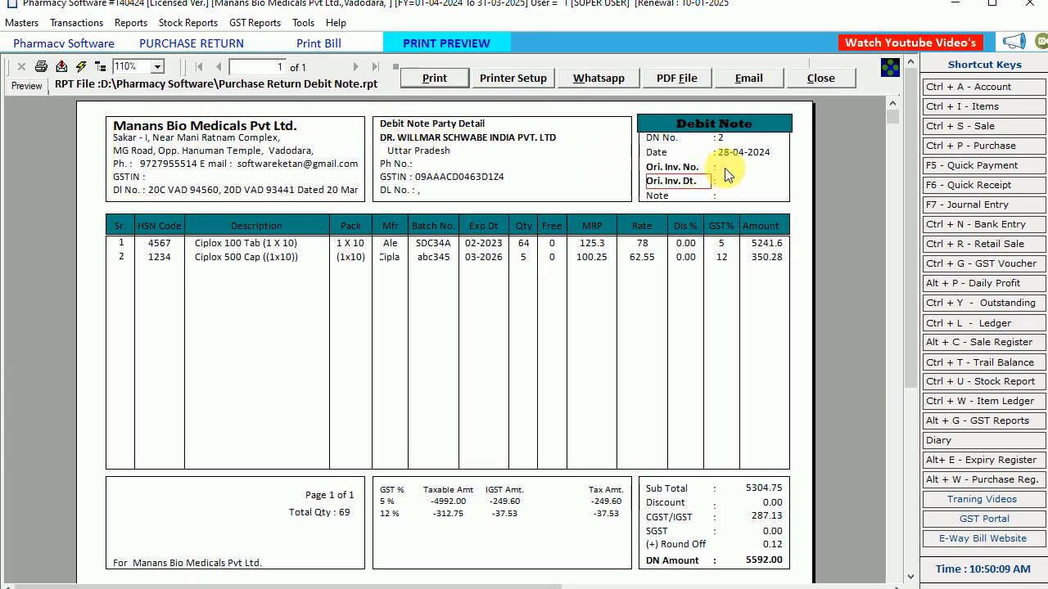
{"action": "left_click", "coordinate": [714, 182]}
Check both item lines of the debit note, covering description, manufacturer, batch, expiry, MRP, rate, GST and amount.
{"action": "left_click", "coordinate": [241, 244]}
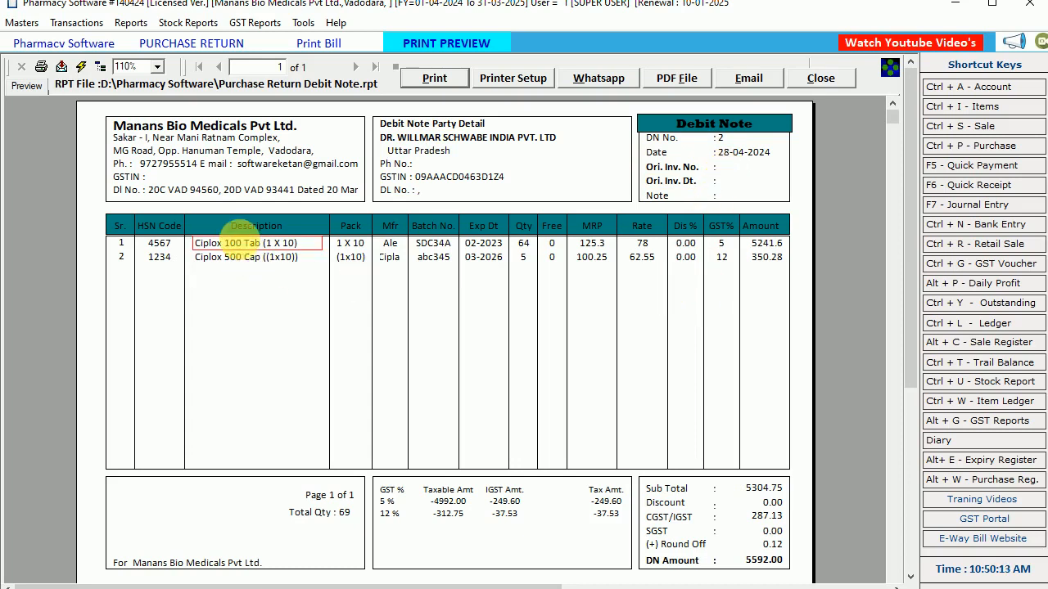
{"action": "left_click", "coordinate": [250, 259]}
{"action": "left_click", "coordinate": [391, 243]}
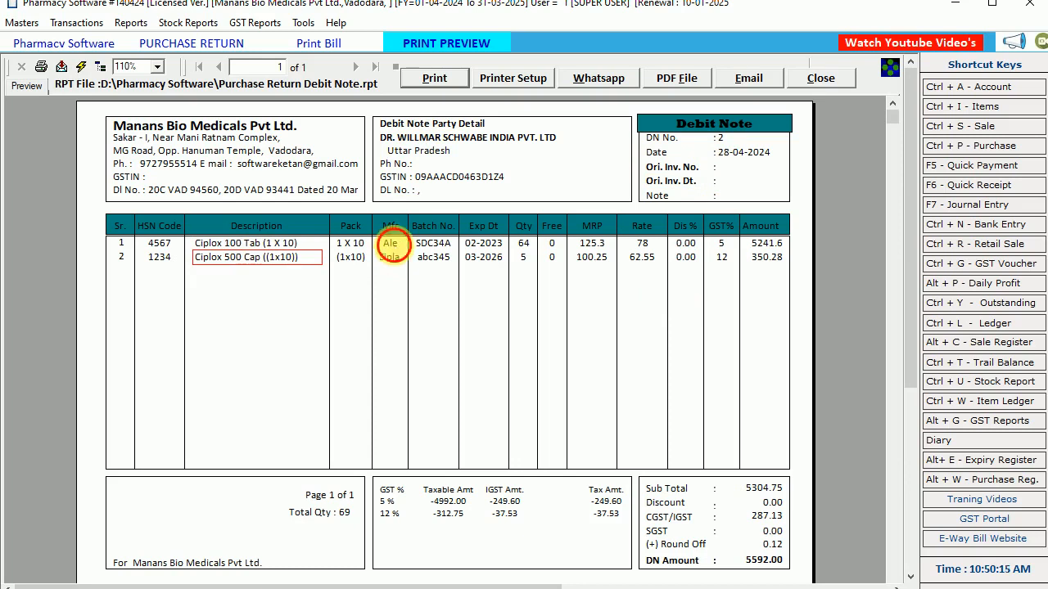
{"action": "left_click", "coordinate": [433, 244]}
{"action": "left_click", "coordinate": [484, 245]}
{"action": "left_click", "coordinate": [592, 243]}
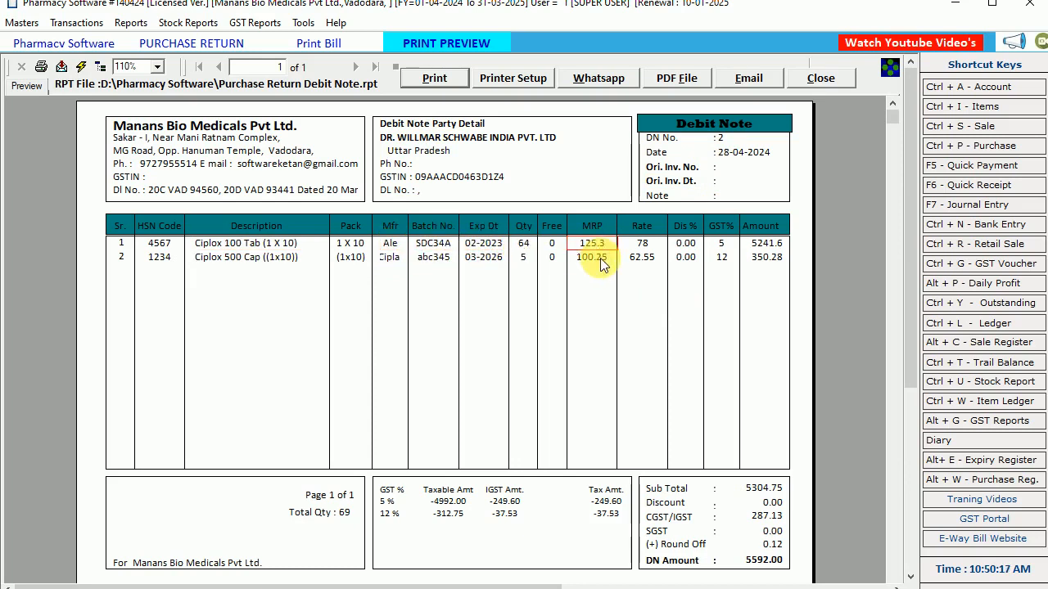
{"action": "left_click", "coordinate": [591, 257]}
{"action": "left_click", "coordinate": [642, 243]}
{"action": "left_click", "coordinate": [644, 259]}
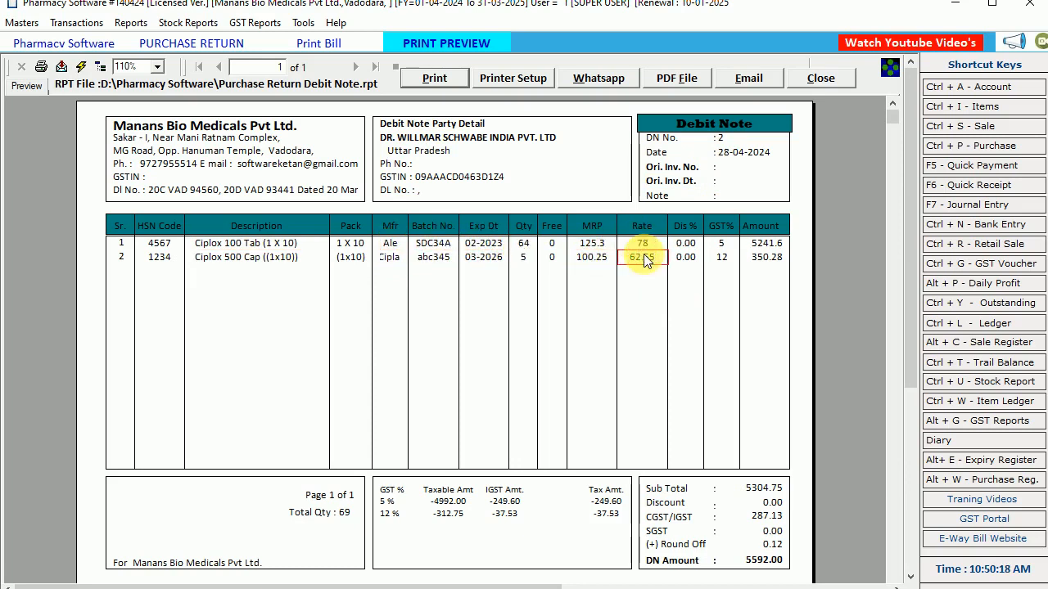
{"action": "left_click", "coordinate": [722, 244]}
{"action": "left_click", "coordinate": [764, 244]}
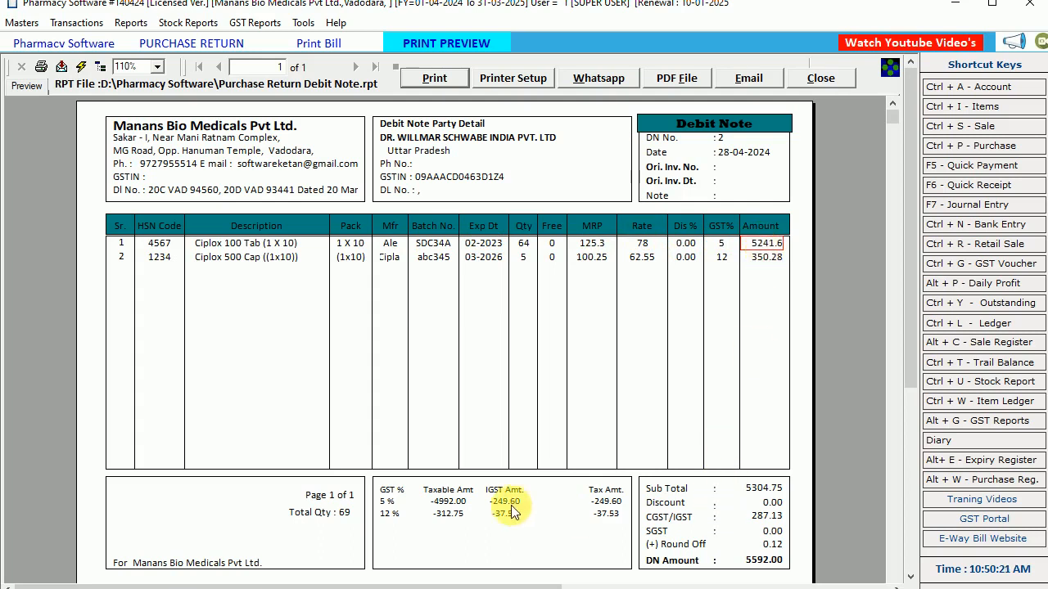
Check the debit note's GST breakdown of taxable, IGST and tax amounts, and its total DN Amount.
{"action": "left_click", "coordinate": [459, 501]}
{"action": "left_click", "coordinate": [504, 502]}
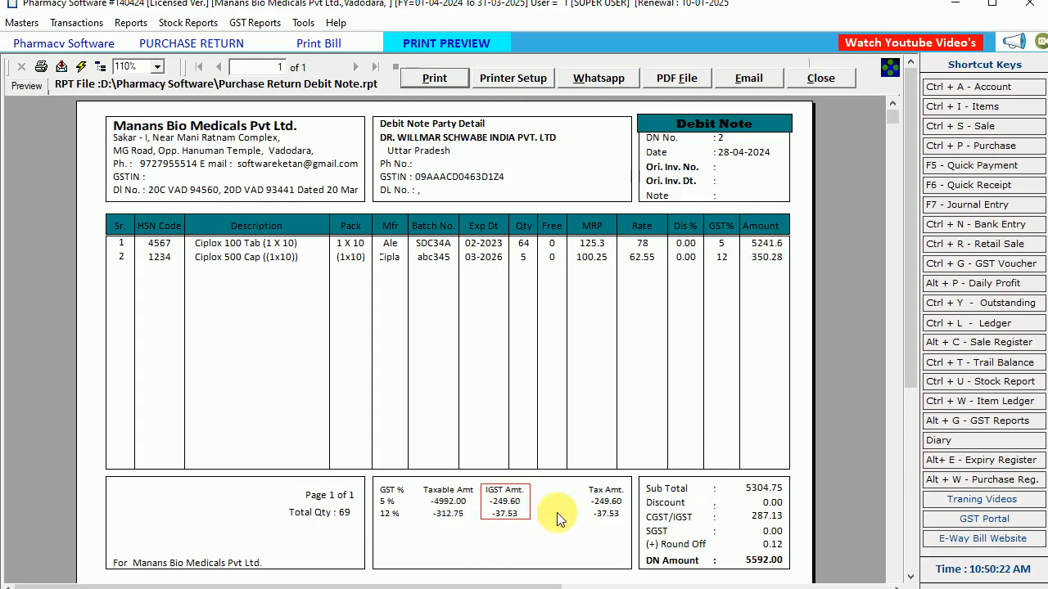
{"action": "left_click", "coordinate": [604, 502]}
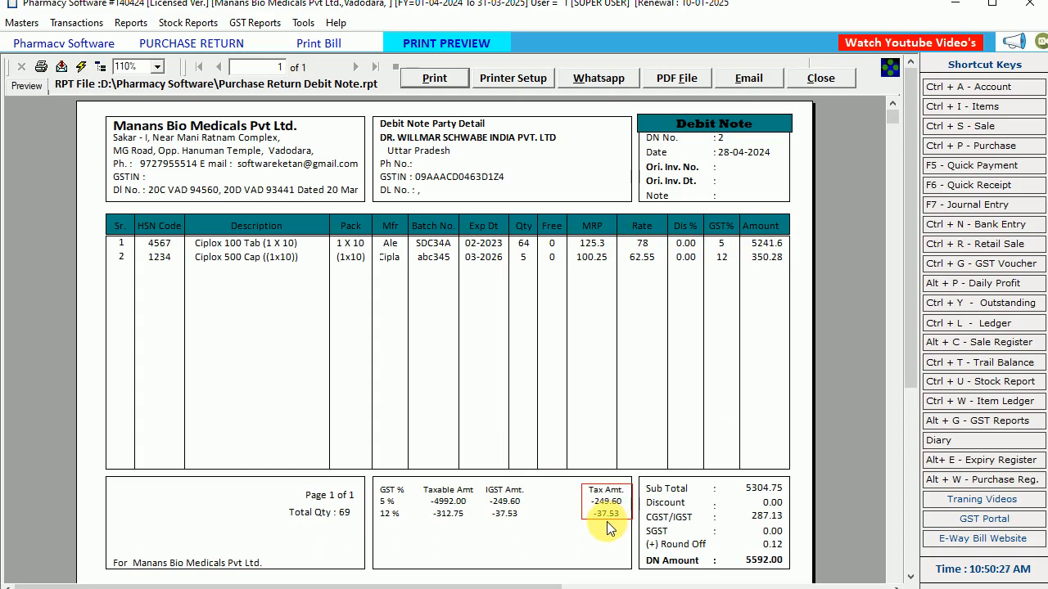
{"action": "left_click", "coordinate": [764, 563]}
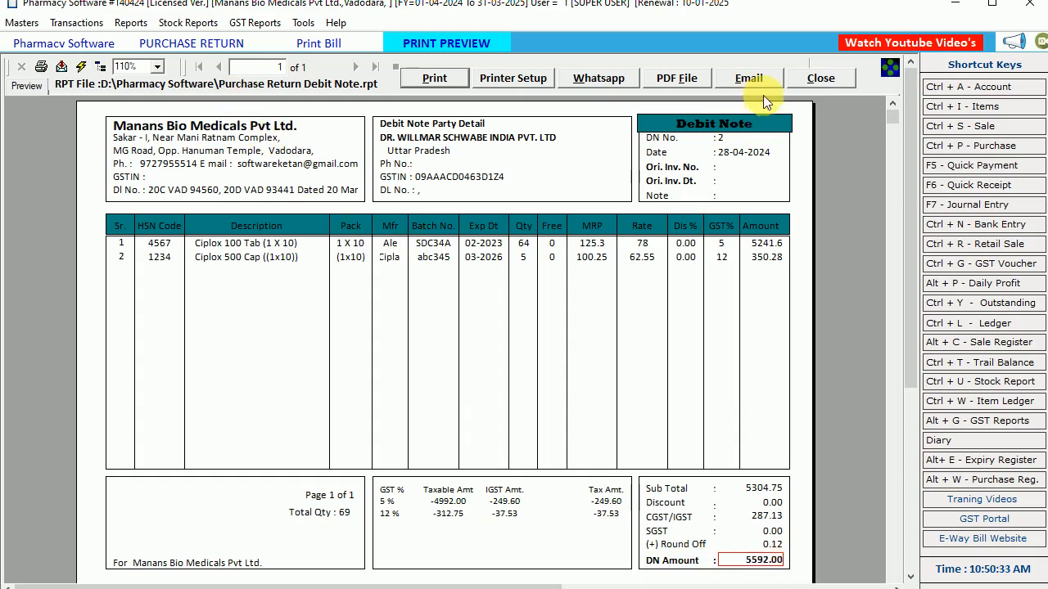
Close the print preview, the Print Bill window and the purchase return form.
{"action": "left_click", "coordinate": [820, 79]}
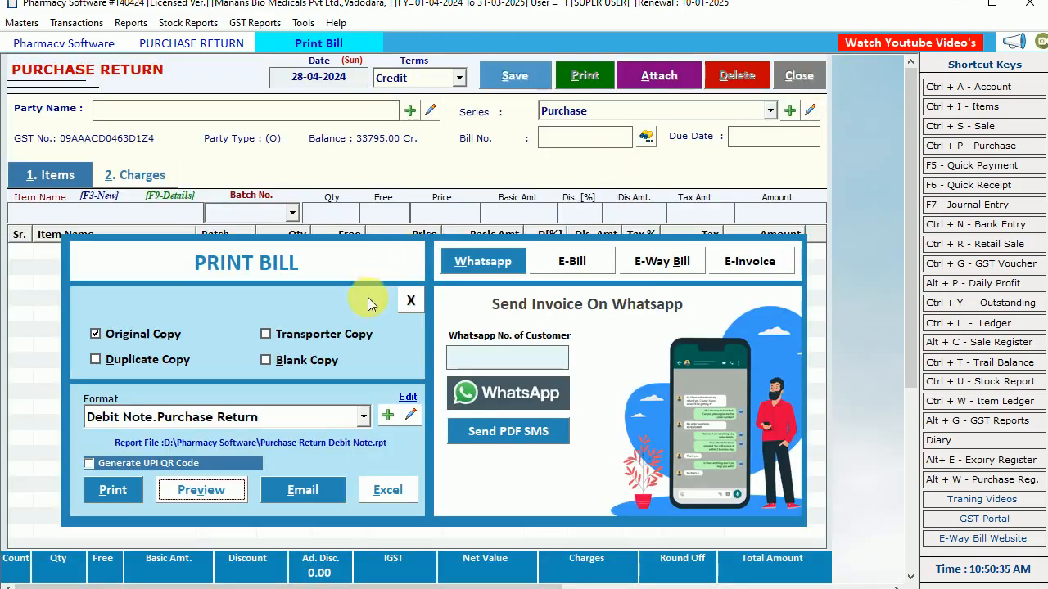
{"action": "left_click", "coordinate": [415, 304]}
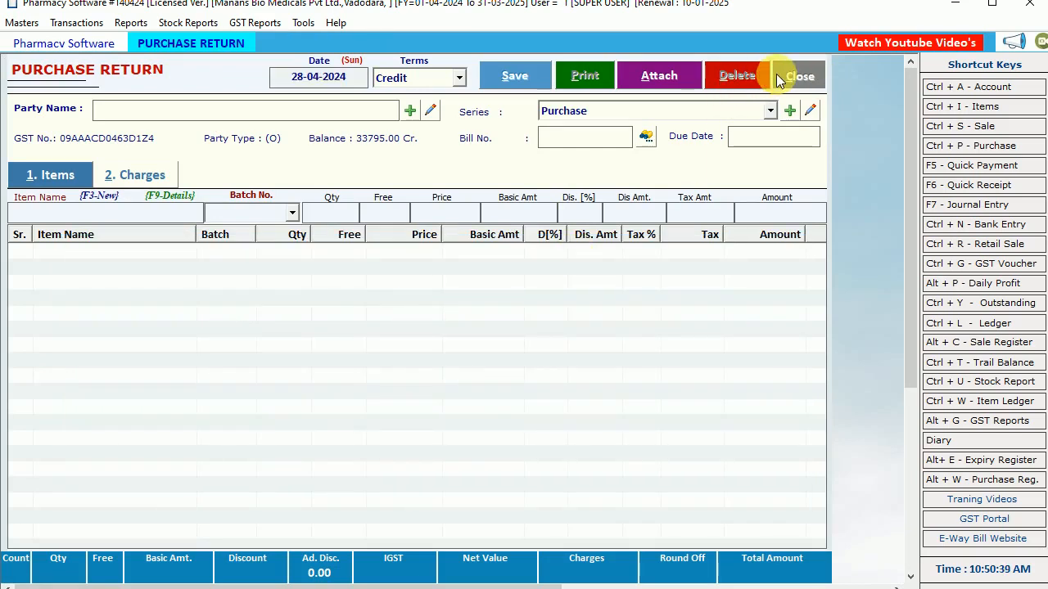
{"action": "left_click", "coordinate": [776, 73]}
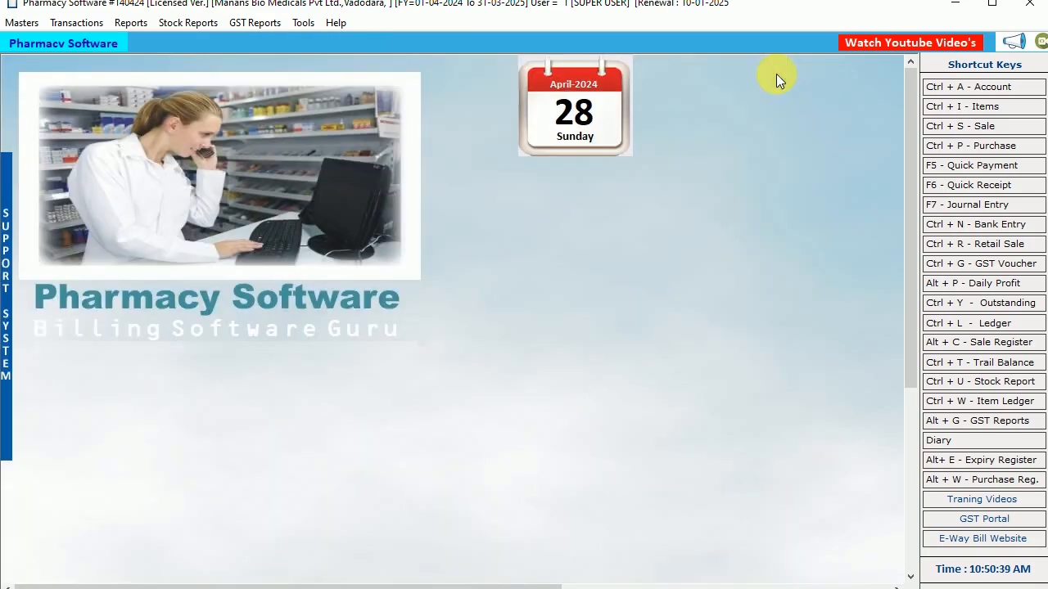
Generate the Log Book ledger for DR. WILLMAR SCHWABE INDIA PVT. LTD from 01-04-2024 to 28-04-2024.
{"action": "left_click", "coordinate": [131, 24]}
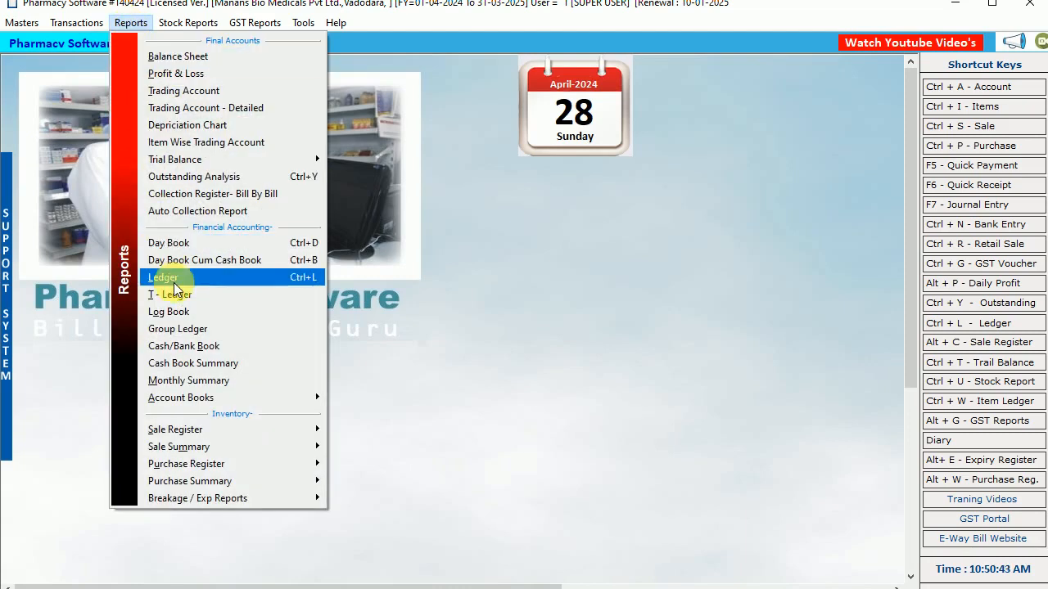
{"action": "left_click", "coordinate": [188, 311]}
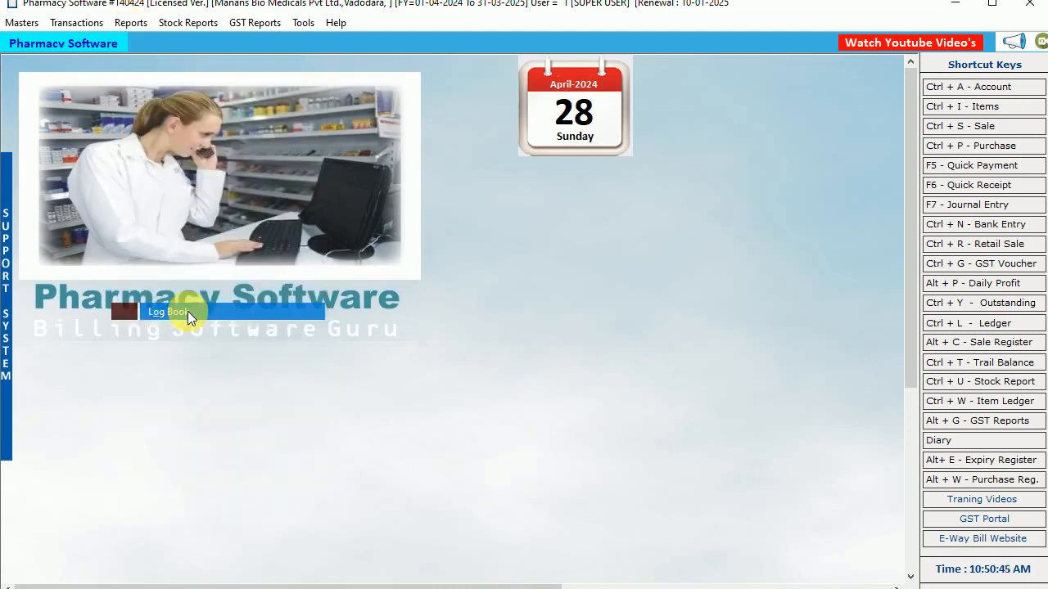
{"action": "type", "text": "dr"}
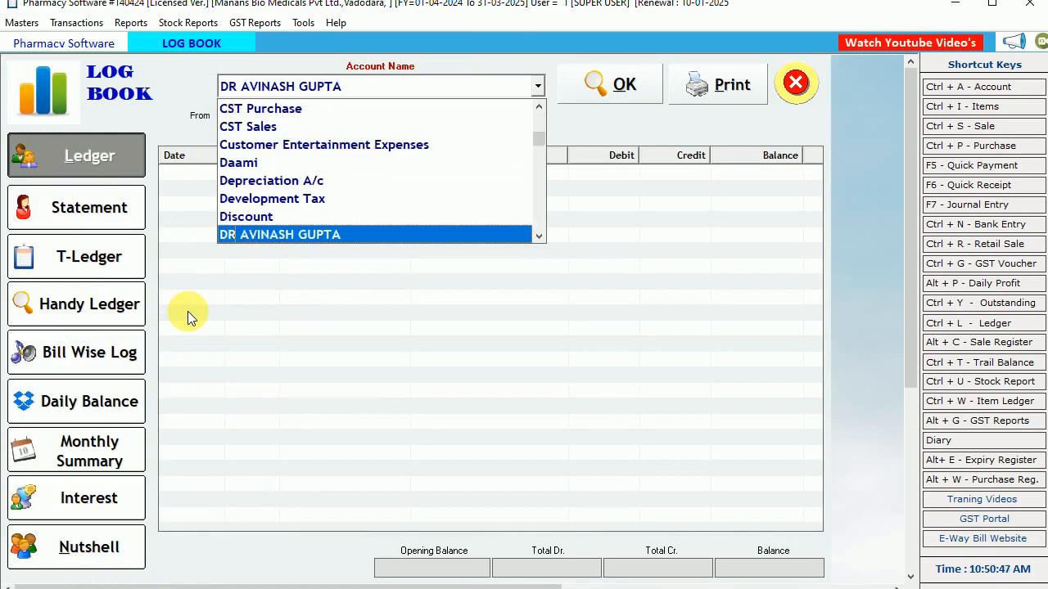
{"action": "key", "text": "Down"}
{"action": "key", "text": "Down"}
{"action": "key", "text": "Down"}
{"action": "key", "text": "Down"}
{"action": "key", "text": "Down"}
{"action": "key", "text": "Down"}
{"action": "key", "text": "Down"}
{"action": "key", "text": "Down"}
{"action": "key", "text": "Down"}
{"action": "key", "text": "Down"}
{"action": "key", "text": "Down"}
{"action": "key", "text": "Down"}
{"action": "key", "text": "Down"}
{"action": "key", "text": "Down"}
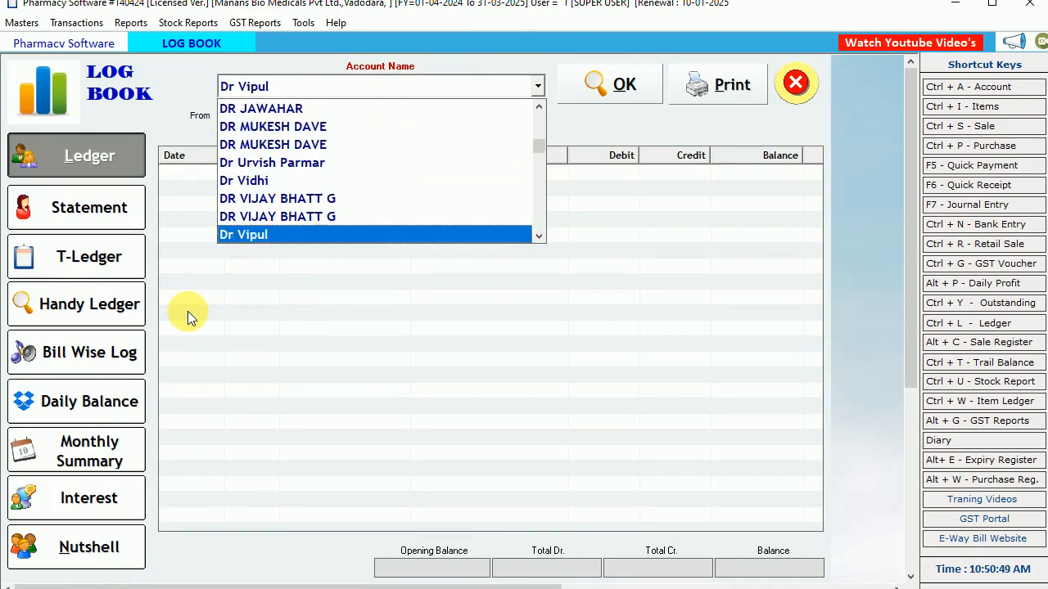
{"action": "scroll", "coordinate": [277, 204], "scroll_direction": "down", "scroll_amount": 2}
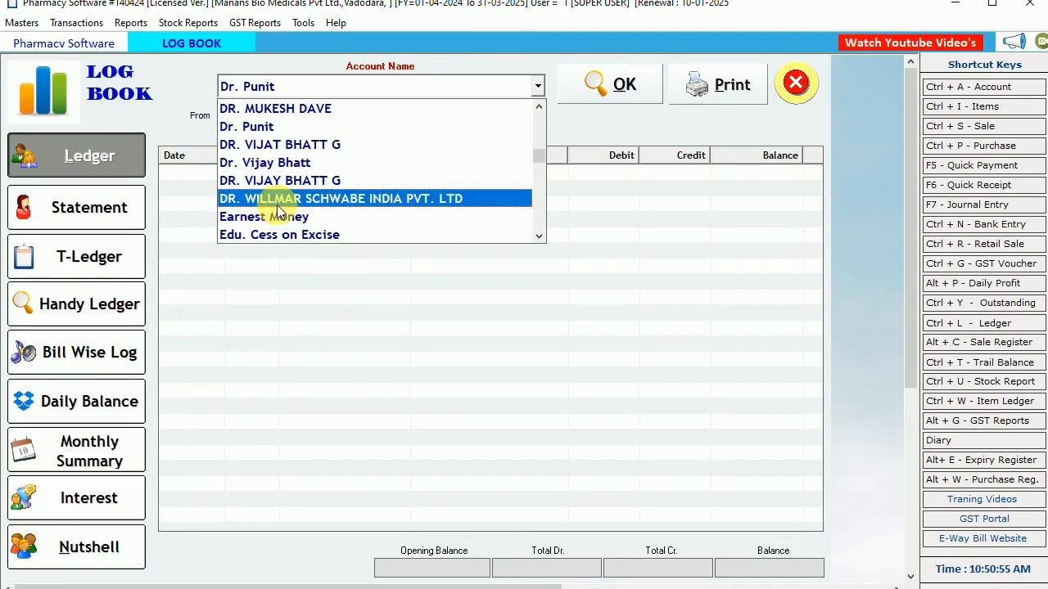
{"action": "left_click", "coordinate": [276, 199]}
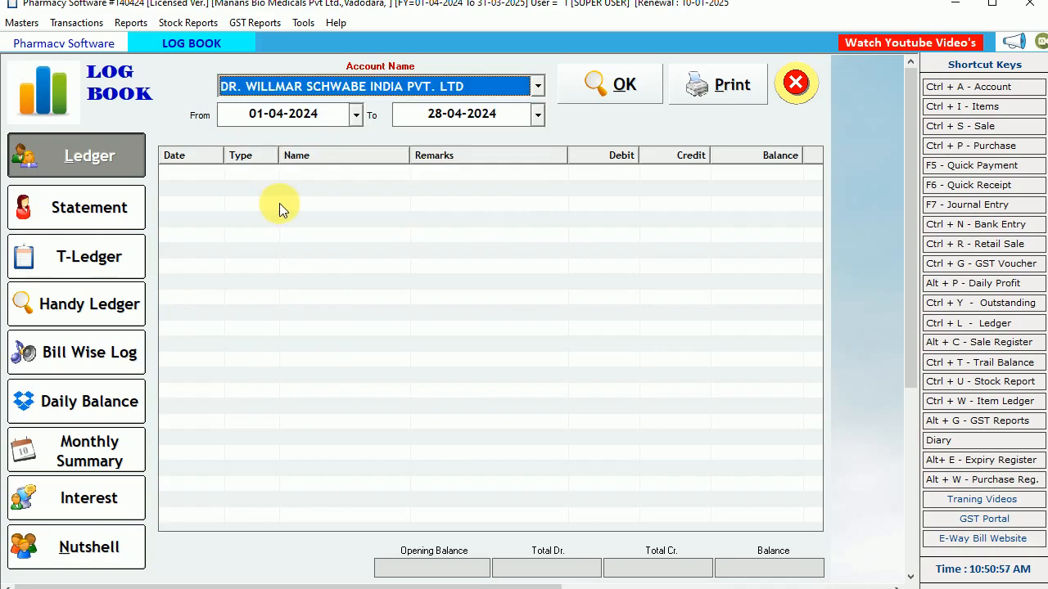
{"action": "key", "text": "Return"}
{"action": "key", "text": "Return"}
{"action": "key", "text": "Return"}
{"action": "key", "text": "Return"}
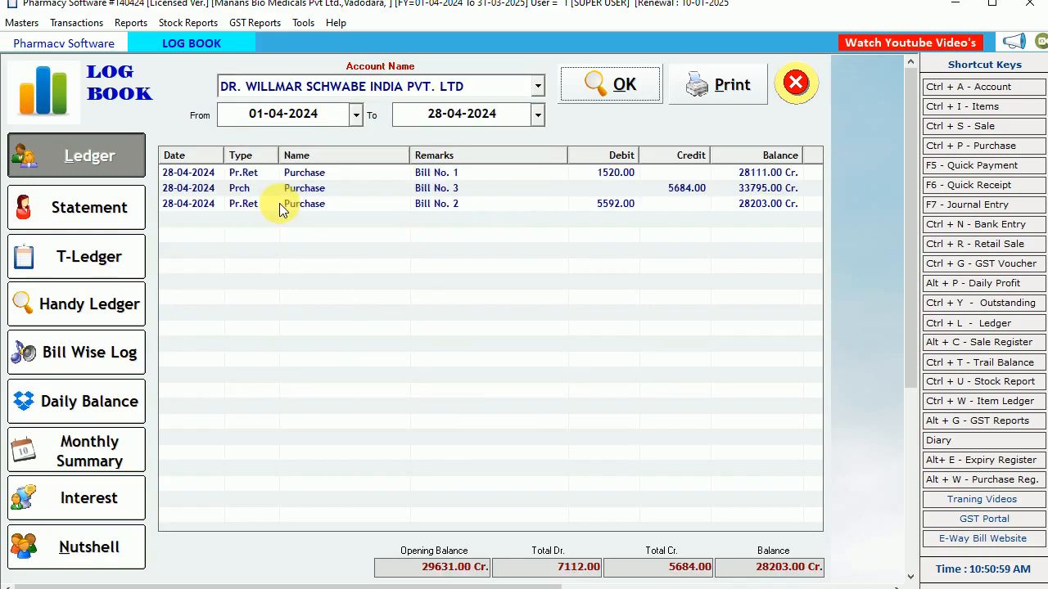
Compare the Bill No. 2 purchase return's debit with the preceding purchase balance in the ledger, and close the Log Book.
{"action": "left_click", "coordinate": [243, 205]}
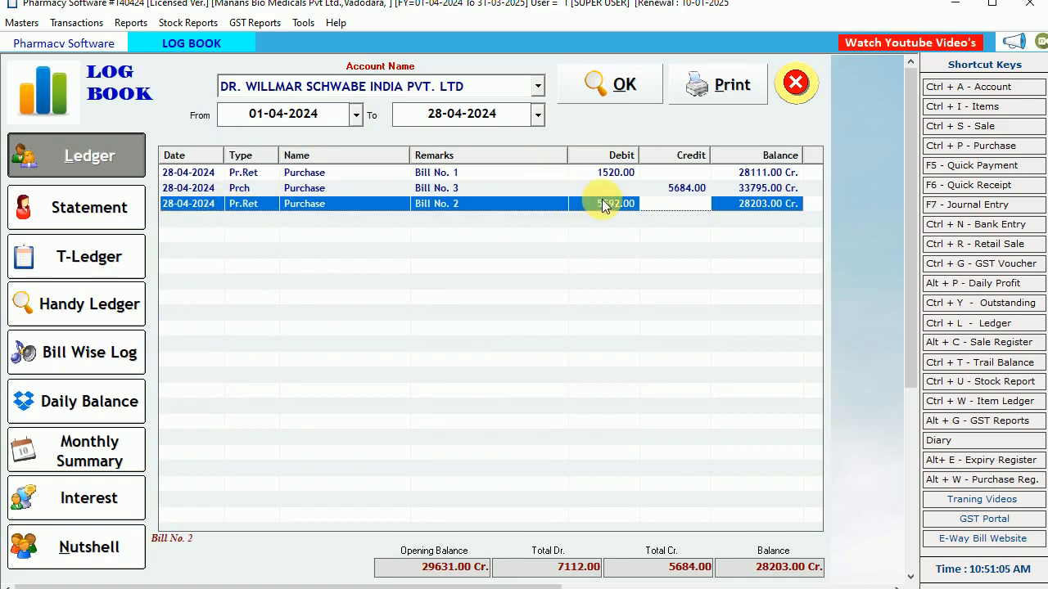
{"action": "left_click", "coordinate": [754, 188]}
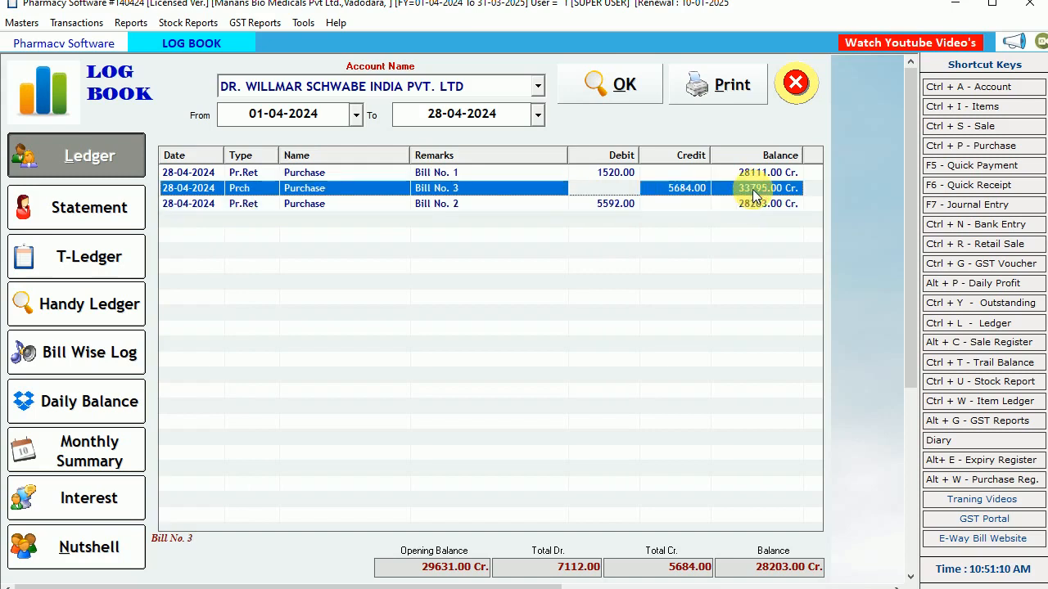
{"action": "left_click", "coordinate": [616, 206]}
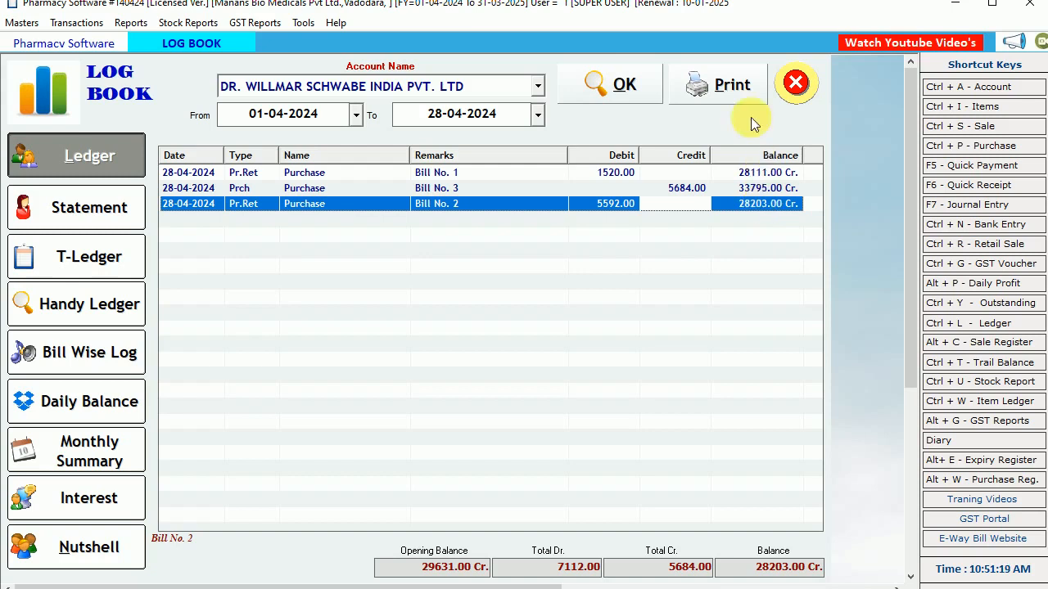
{"action": "left_click", "coordinate": [797, 82]}
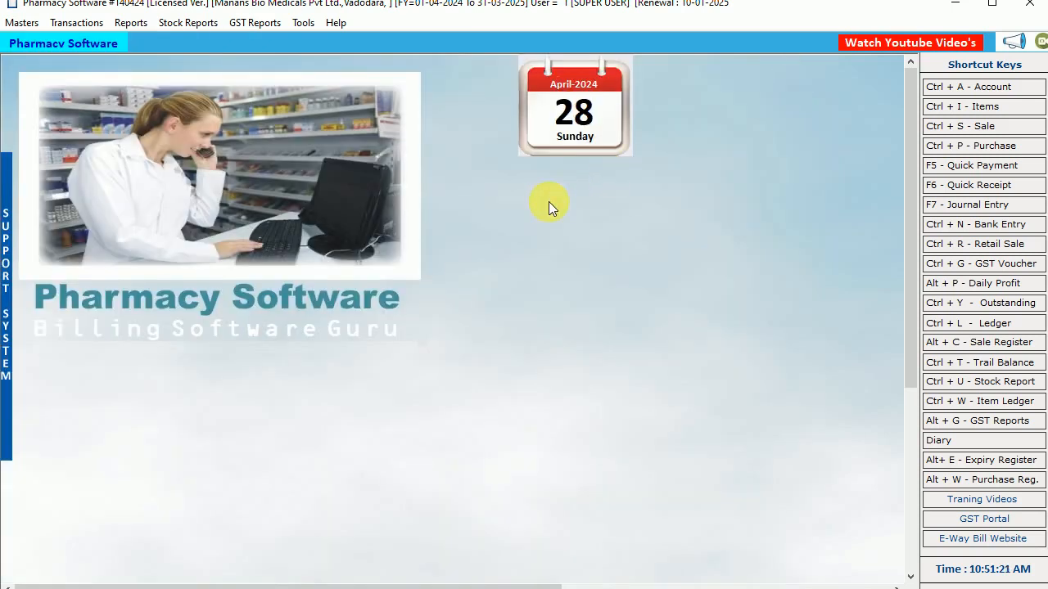
Generate the Batch Wise Stock report for Ciplox 100 Tab, batch SDC34ACE, from 01-04-2024 to 28-04-2024.
{"action": "left_click", "coordinate": [388, 133]}
{"action": "left_click", "coordinate": [180, 25]}
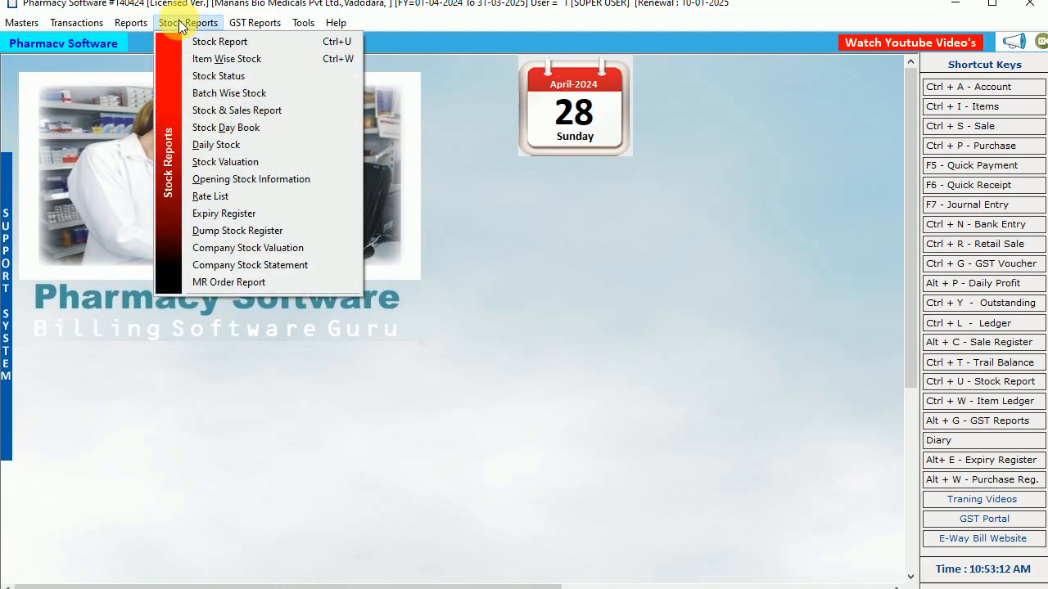
{"action": "left_click", "coordinate": [248, 92]}
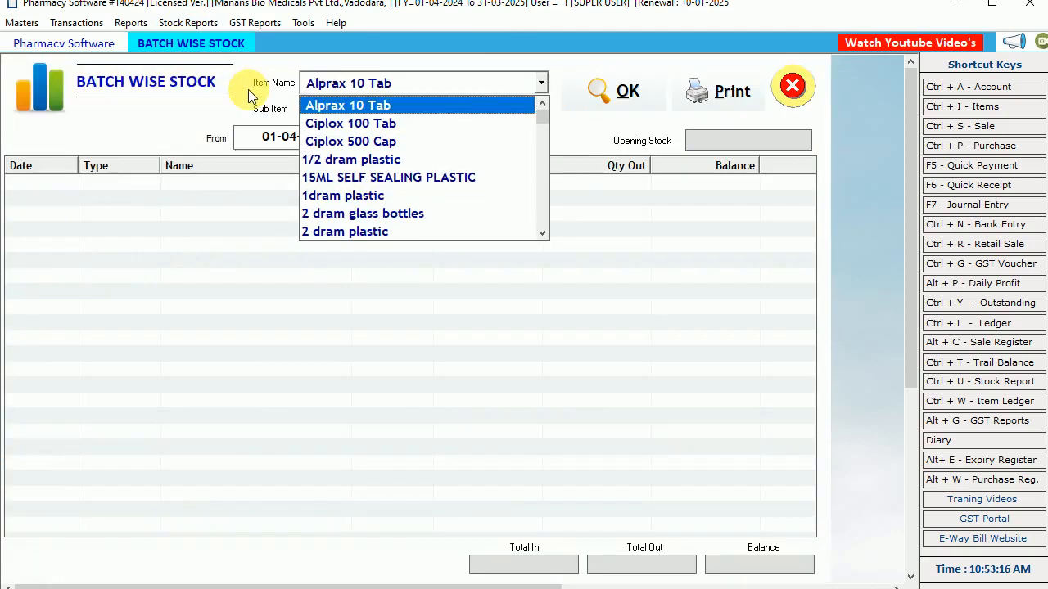
{"action": "key", "text": "Down"}
{"action": "key", "text": "Return"}
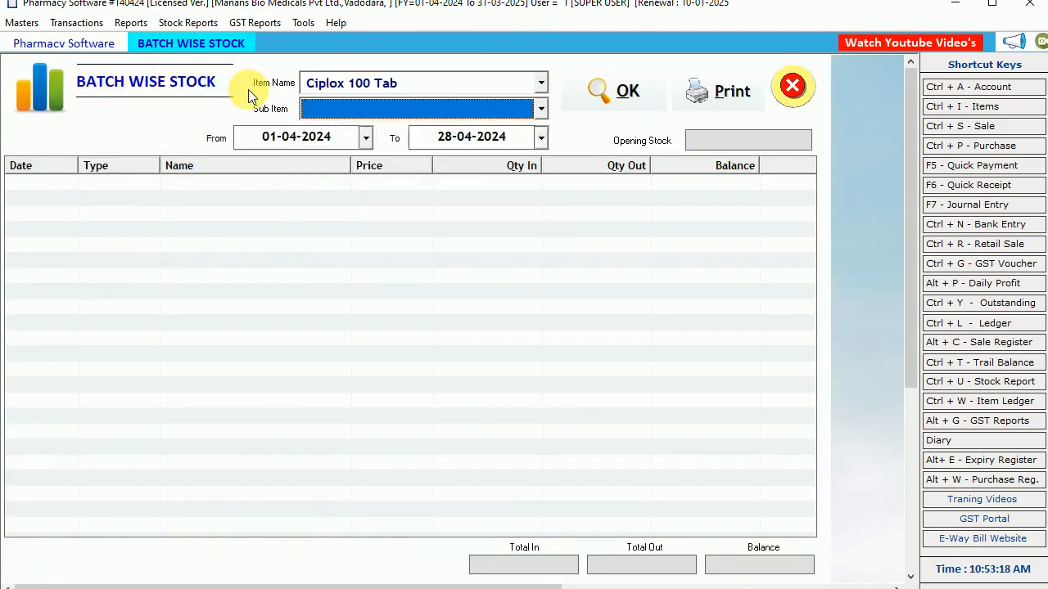
{"action": "key", "text": "Down"}
{"action": "key", "text": "Down"}
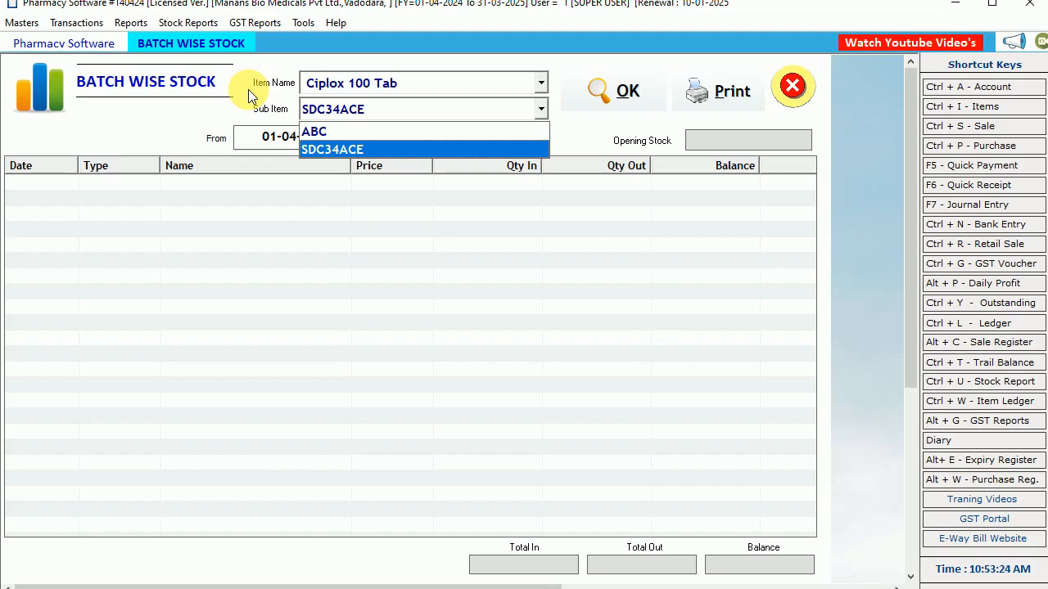
{"action": "key", "text": "Return"}
{"action": "key", "text": "Return"}
{"action": "key", "text": "Return"}
{"action": "key", "text": "Return"}
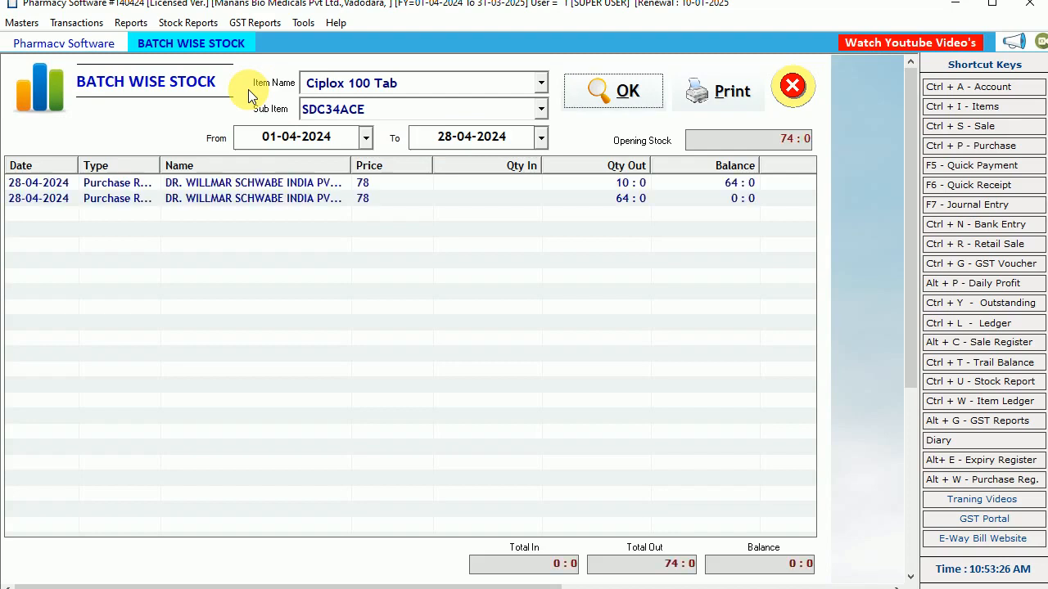
Examine the opening stock and both purchase return rows' Qty Out and Balance in the Batch Wise Stock report for SDC34ACE.
{"action": "left_click_drag", "start_coordinate": [783, 144], "coordinate": [826, 151]}
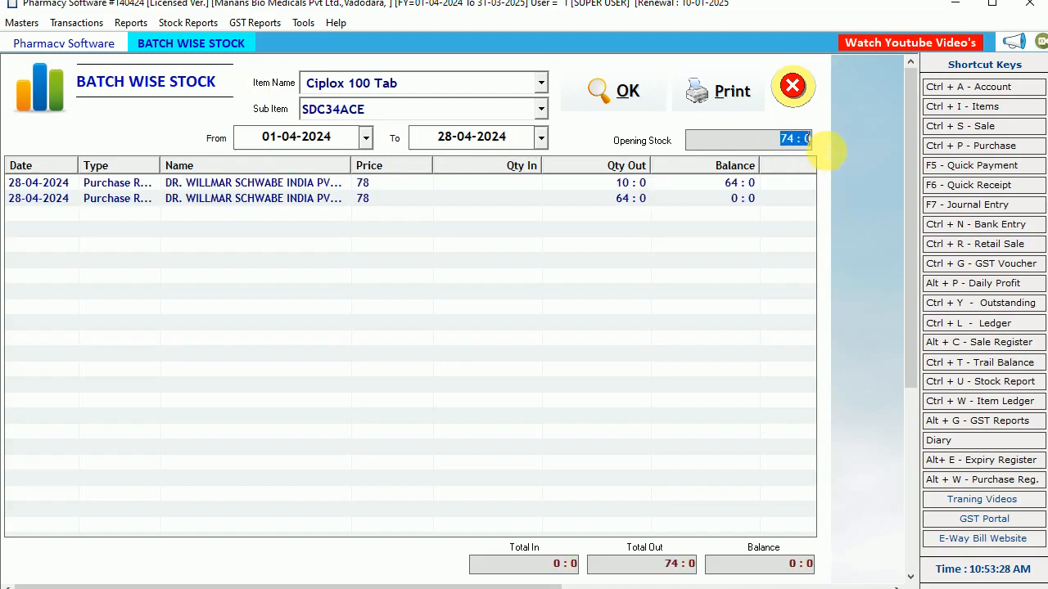
{"action": "left_click", "coordinate": [165, 186]}
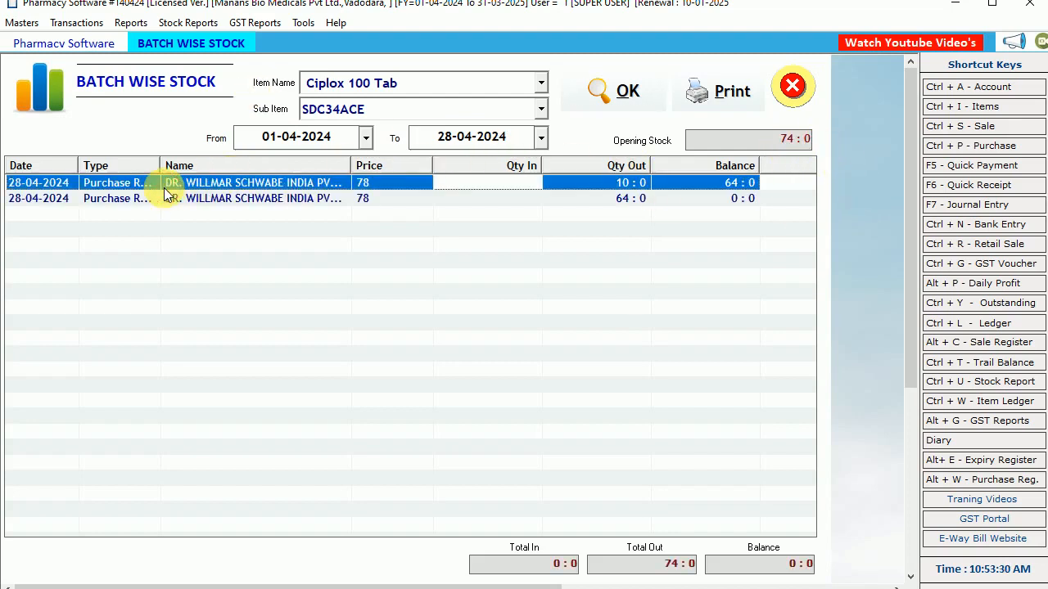
{"action": "left_click", "coordinate": [175, 201]}
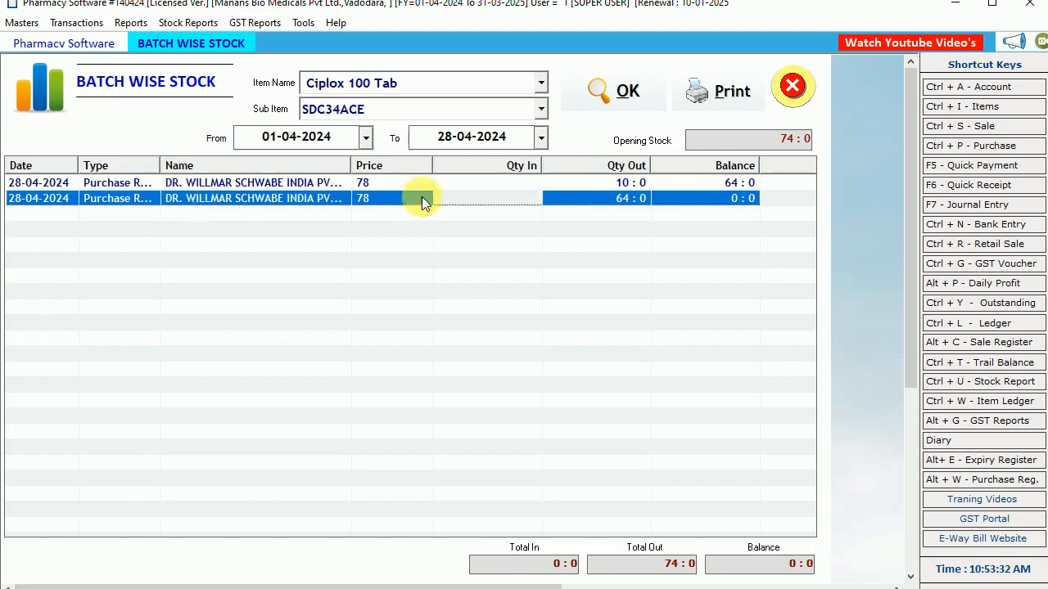
{"action": "left_click", "coordinate": [616, 185]}
{"action": "left_click", "coordinate": [620, 201]}
{"action": "left_click", "coordinate": [739, 184]}
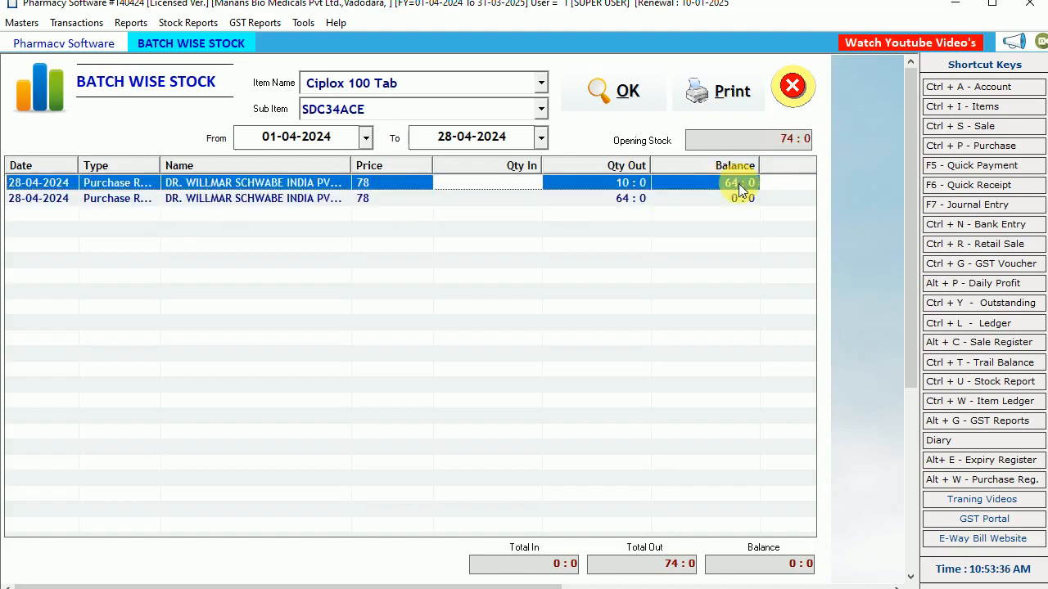
{"action": "left_click", "coordinate": [743, 201]}
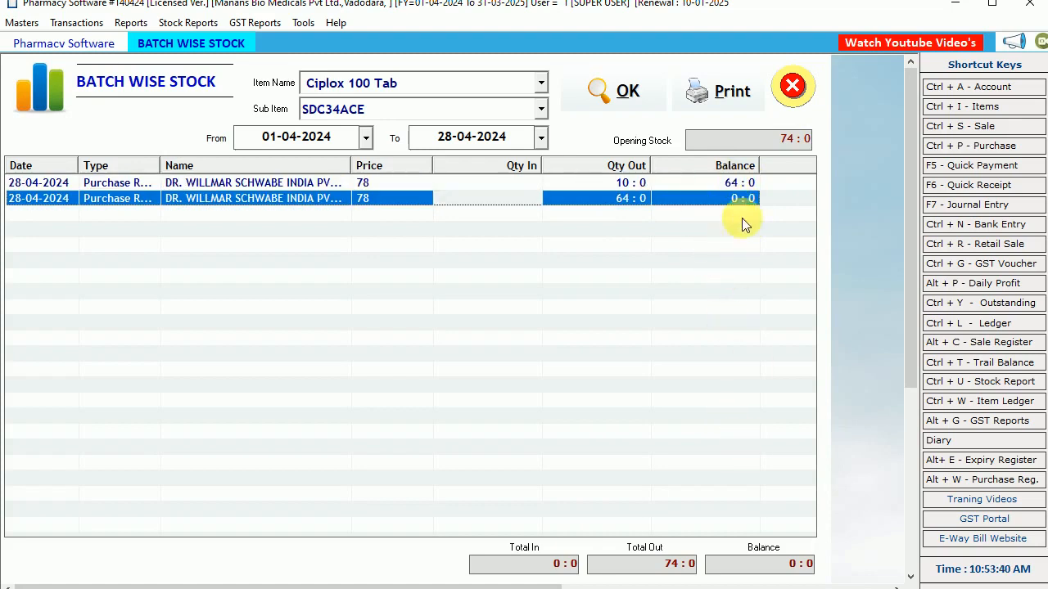
Generate the Batch Wise Stock report for Ciplox 100 Tab, batch ABC, check its sale rows, and close the report.
{"action": "left_click", "coordinate": [405, 110]}
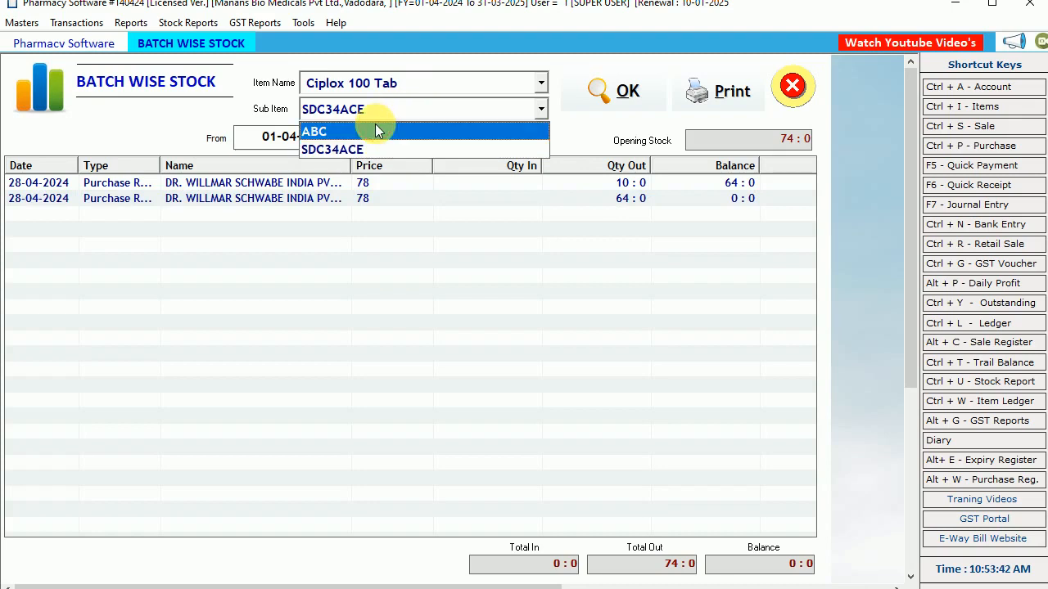
{"action": "left_click", "coordinate": [375, 129]}
{"action": "key", "text": "Return"}
{"action": "key", "text": "Return"}
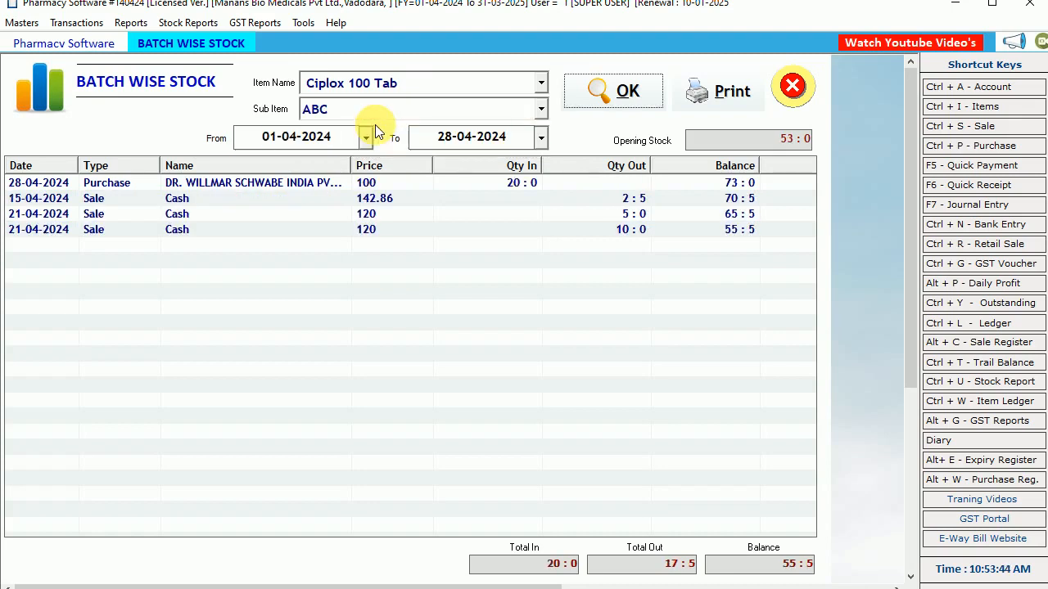
{"action": "left_click", "coordinate": [660, 219]}
{"action": "left_click", "coordinate": [664, 230]}
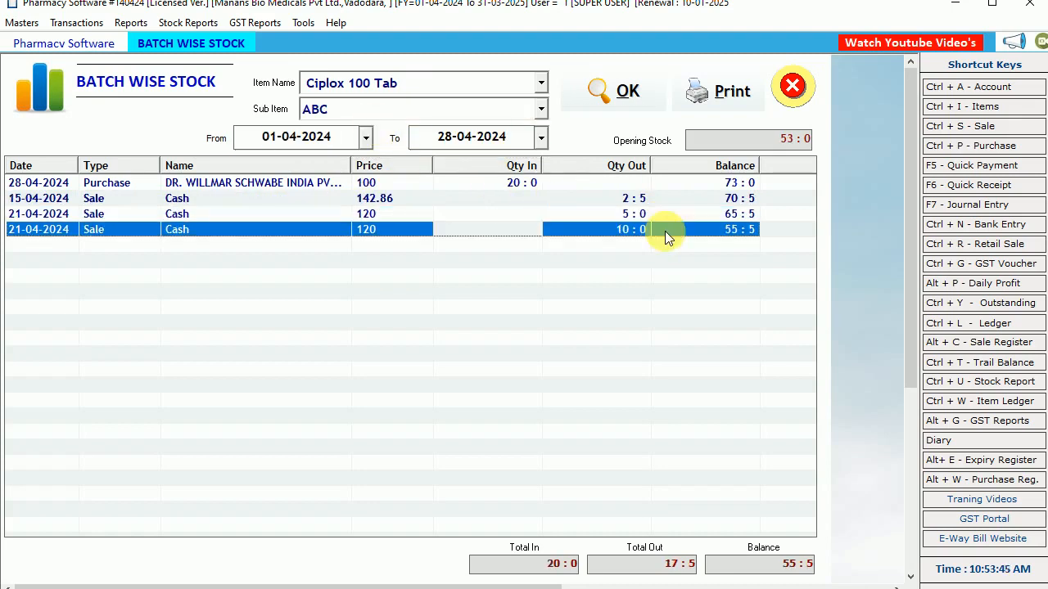
{"action": "left_click", "coordinate": [792, 80]}
Open a new sale entry with Cash terms and the Cash party, and proceed to item selection.
{"action": "left_click", "coordinate": [77, 23]}
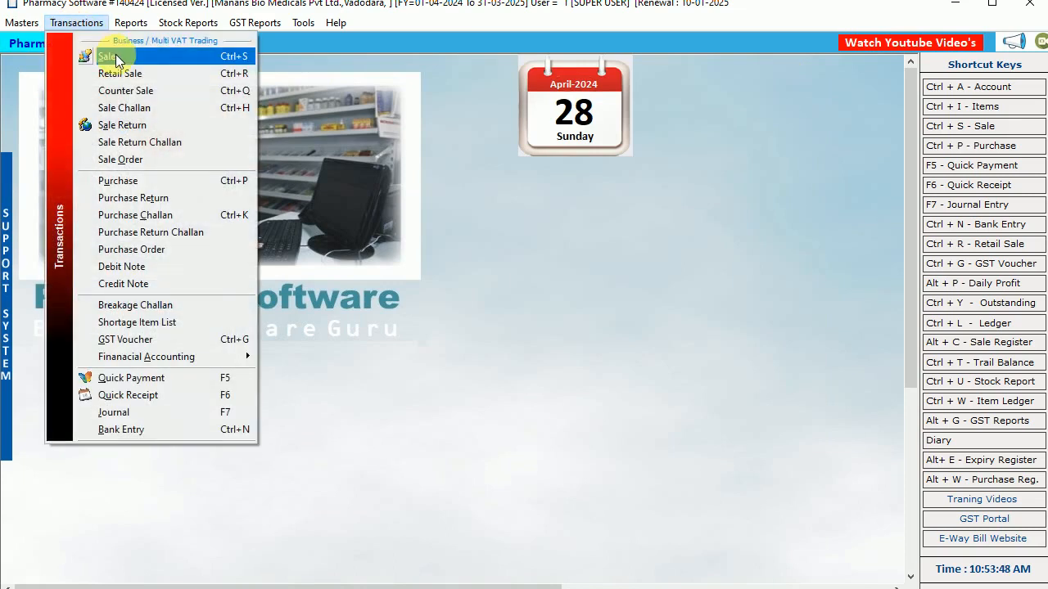
{"action": "left_click", "coordinate": [110, 54]}
{"action": "left_click", "coordinate": [343, 78]}
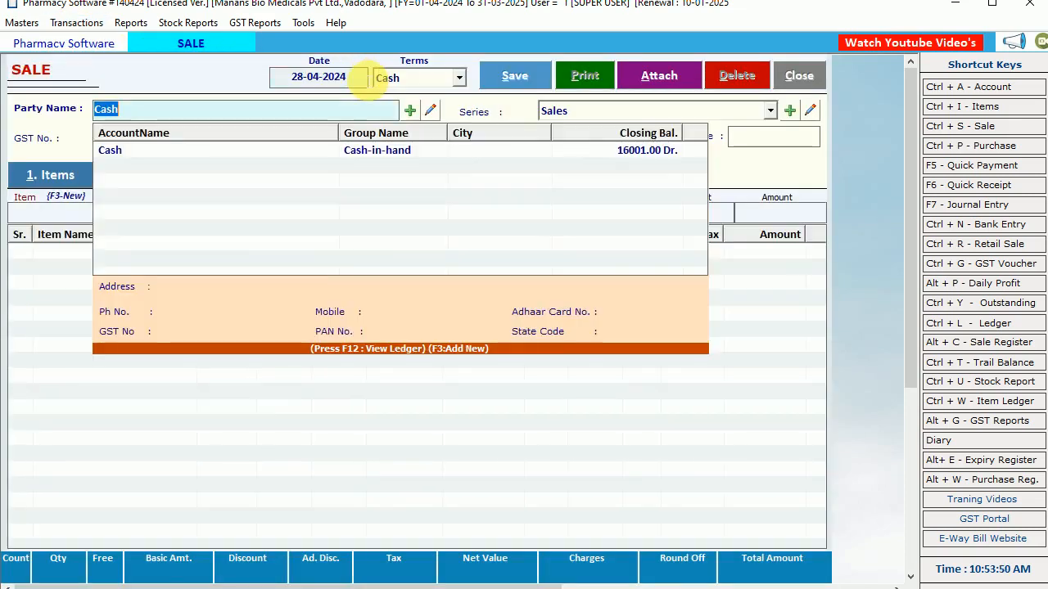
{"action": "key", "text": "Return"}
{"action": "key", "text": "Return"}
{"action": "key", "text": "Return"}
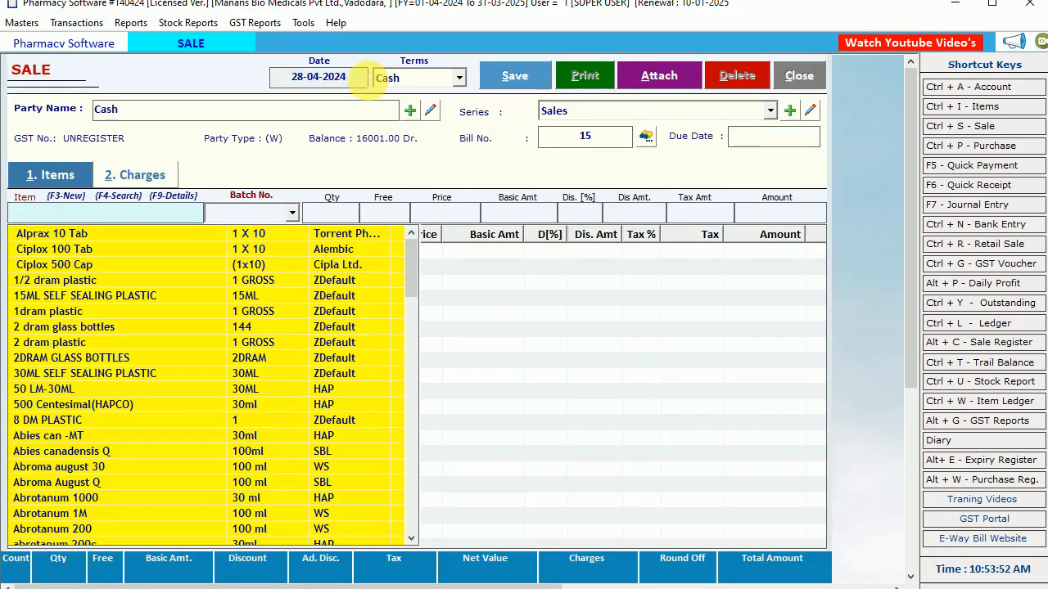
Compare the stock of batches ABC and SDC34ACE for Ciplox 100 Tab in the sale's batch list, and close the sale unsaved.
{"action": "key", "text": "Down"}
{"action": "key", "text": "Down"}
{"action": "key", "text": "Return"}
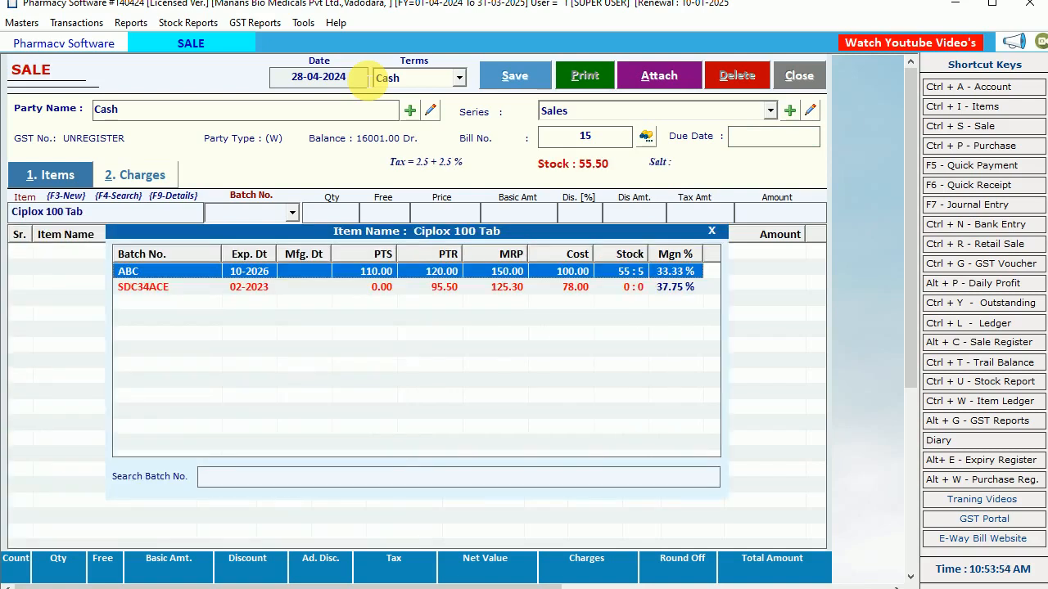
{"action": "key", "text": "Down"}
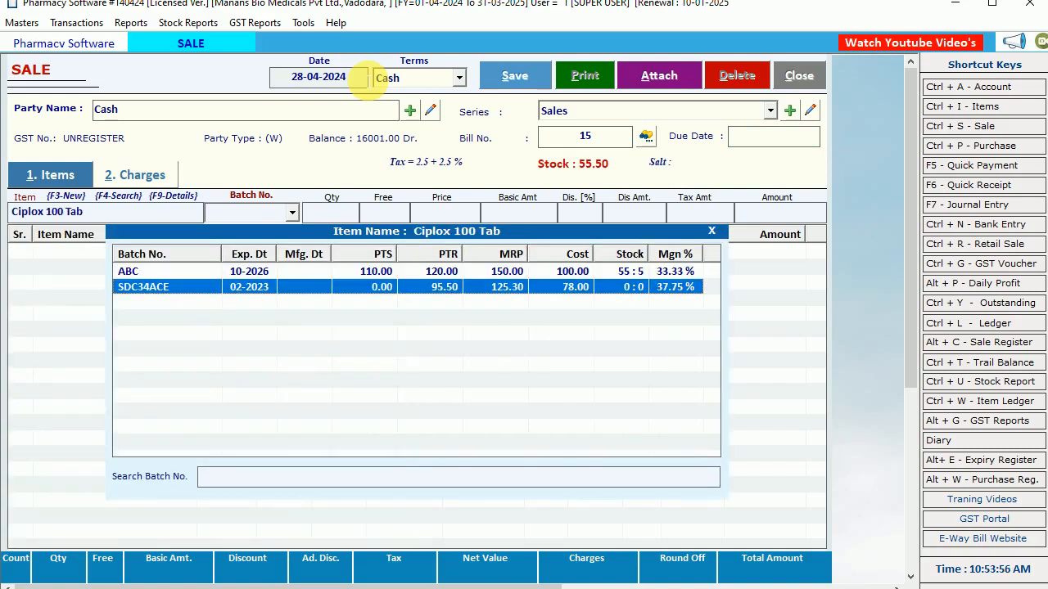
{"action": "key", "text": "Up"}
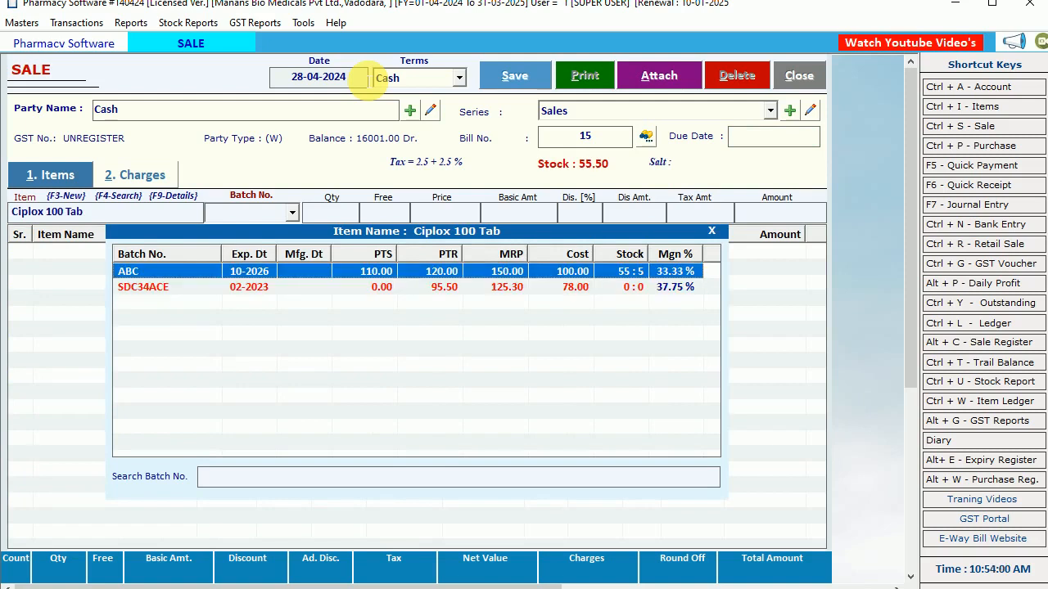
{"action": "key", "text": "Escape"}
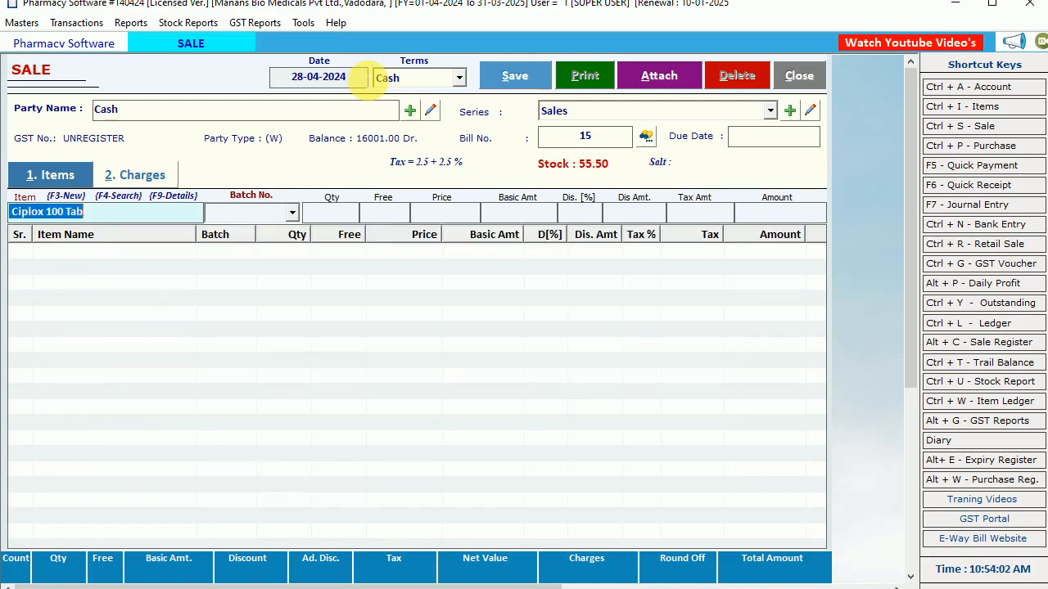
{"action": "key", "text": "Escape"}
{"action": "left_click", "coordinate": [533, 364]}
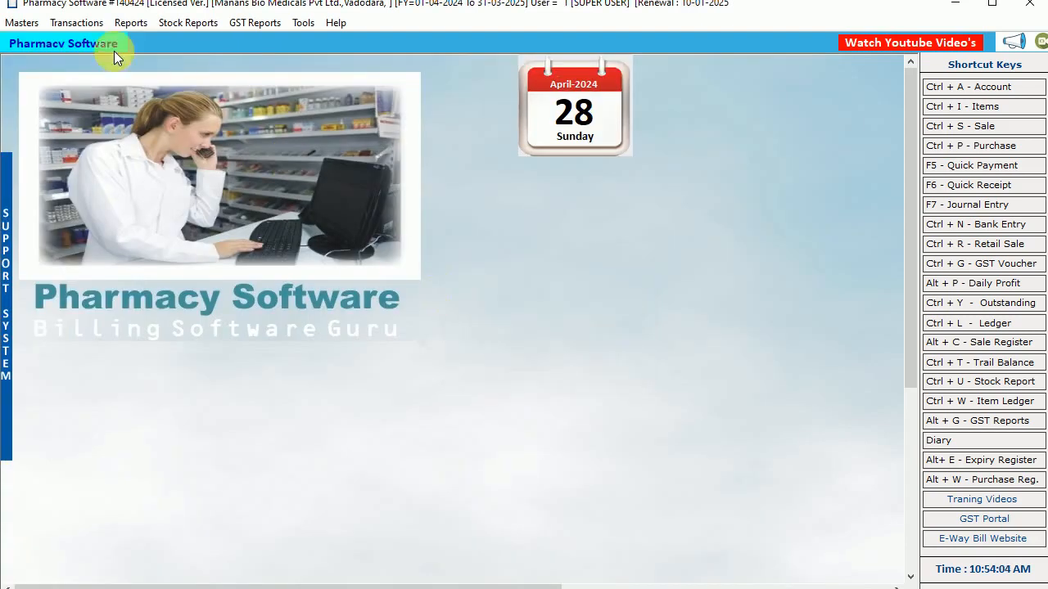
{"action": "left_click", "coordinate": [76, 22]}
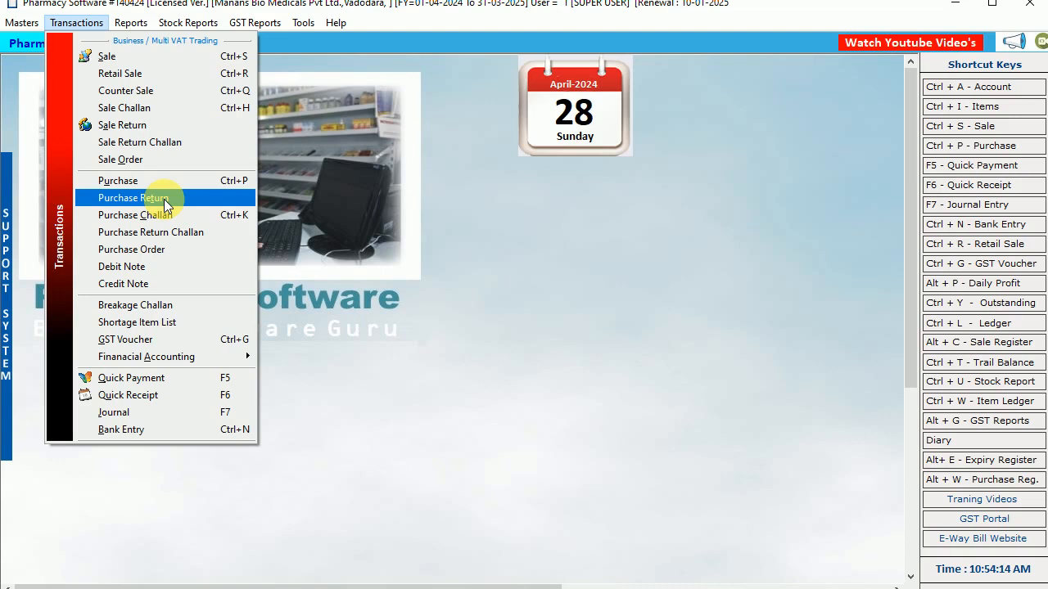
{"action": "left_click", "coordinate": [455, 226]}
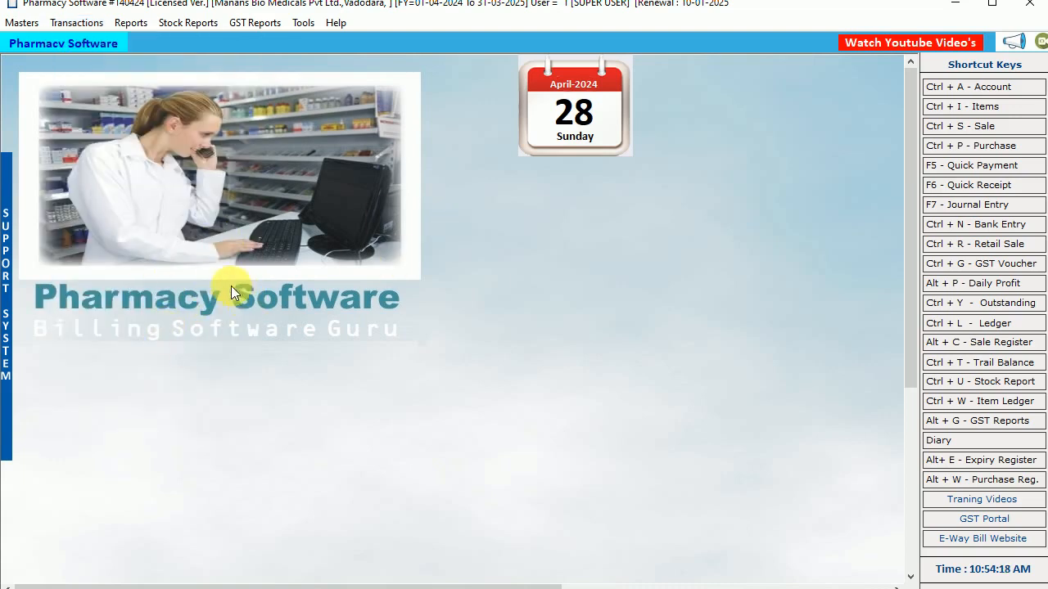
{"action": "left_click", "coordinate": [76, 22]}
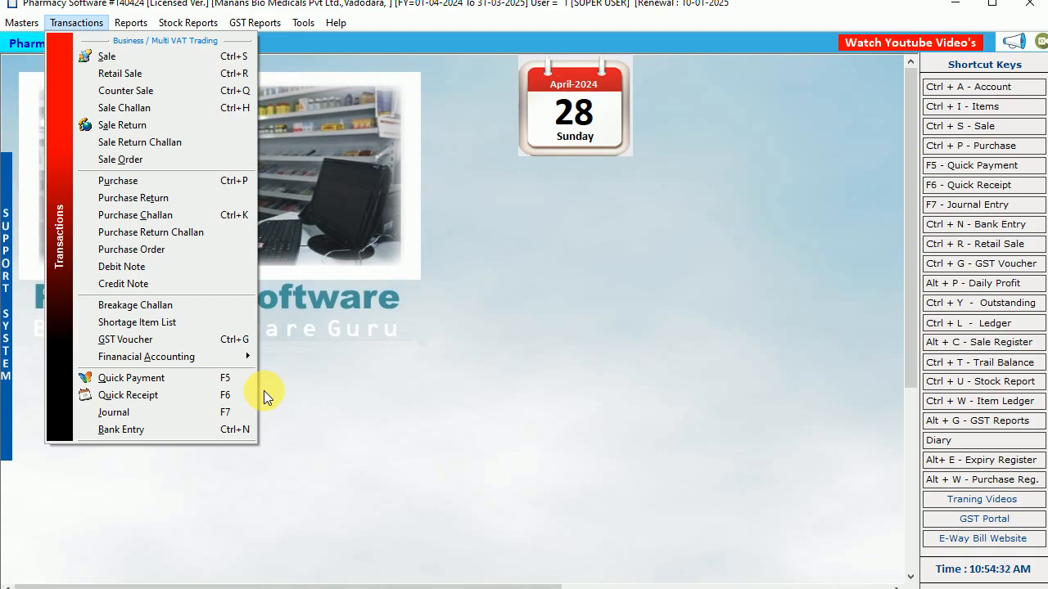
{"action": "mouse_move", "coordinate": [132, 27]}
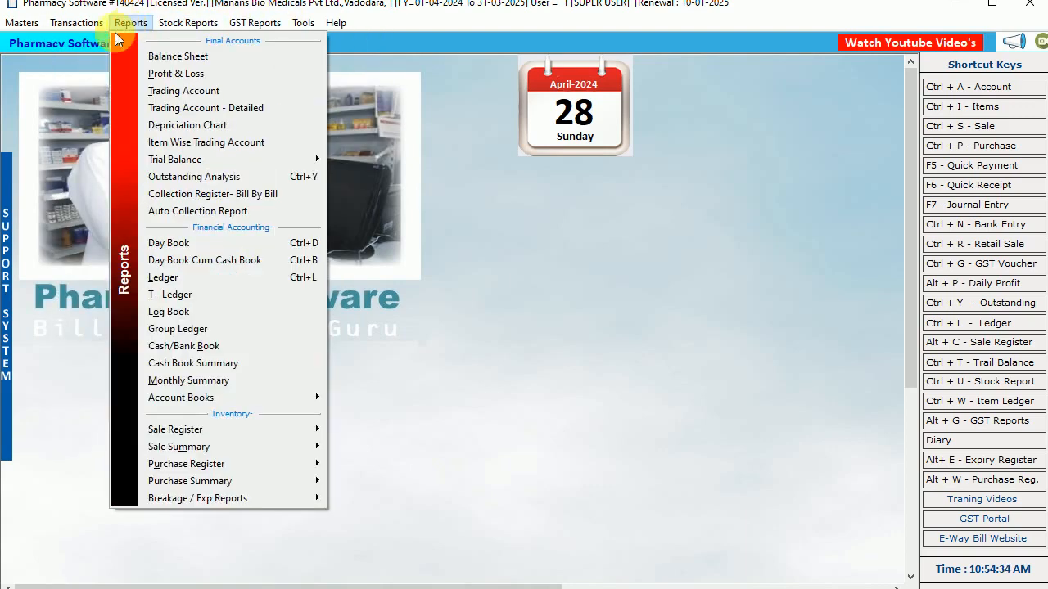
{"action": "mouse_move", "coordinate": [77, 23]}
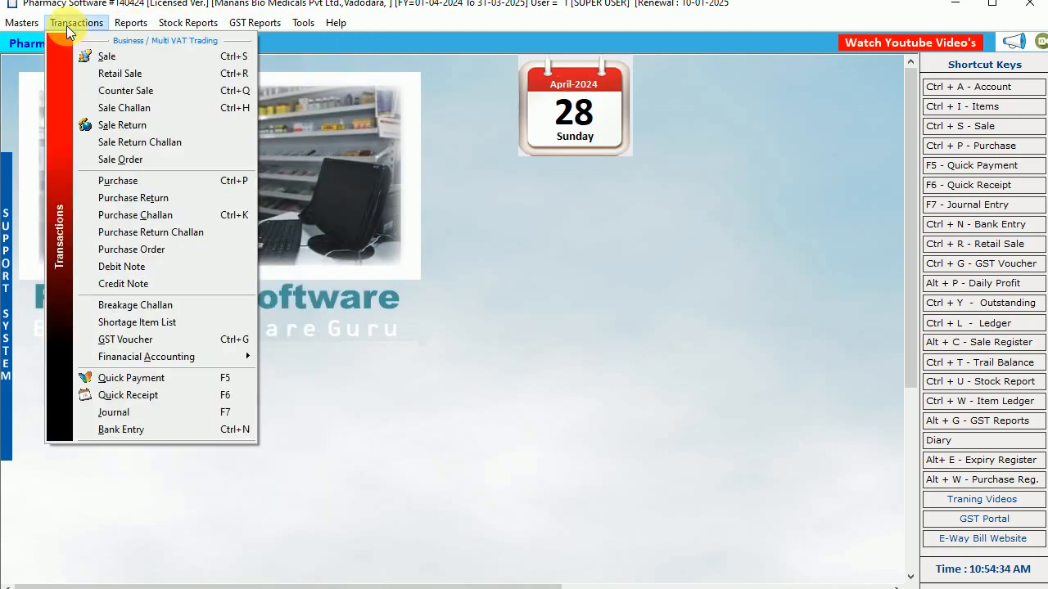
{"action": "left_click", "coordinate": [501, 251]}
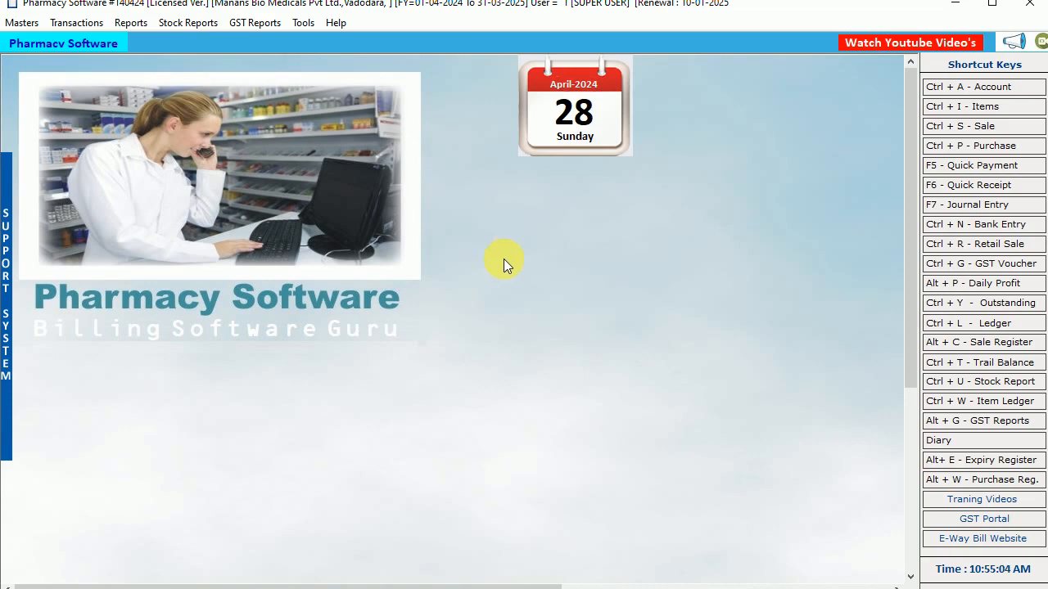
View the list of YouTube tutorial video links and close it.
{"action": "left_click", "coordinate": [909, 42]}
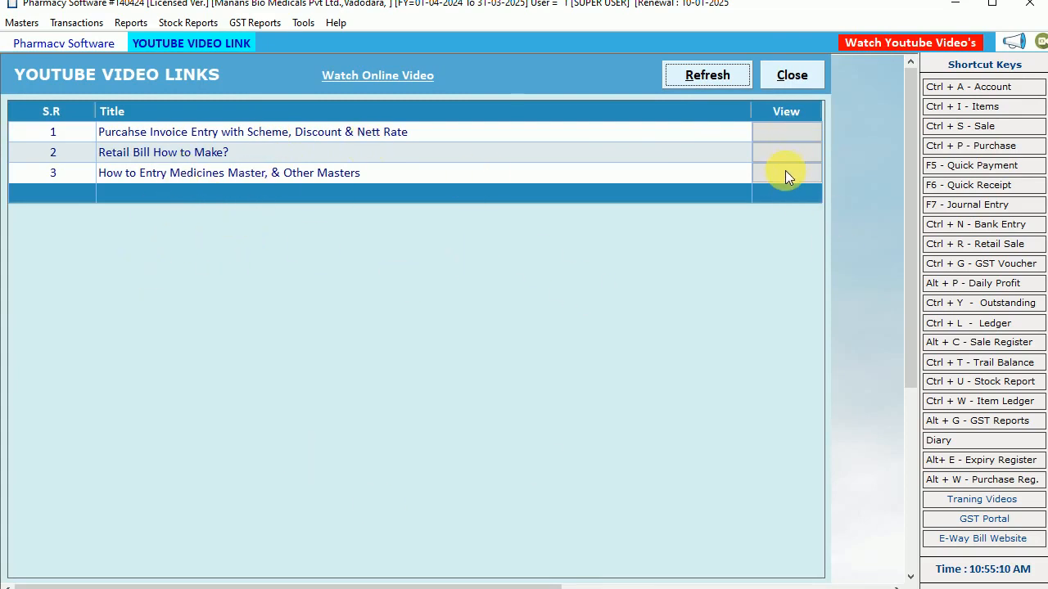
{"action": "left_click", "coordinate": [795, 76]}
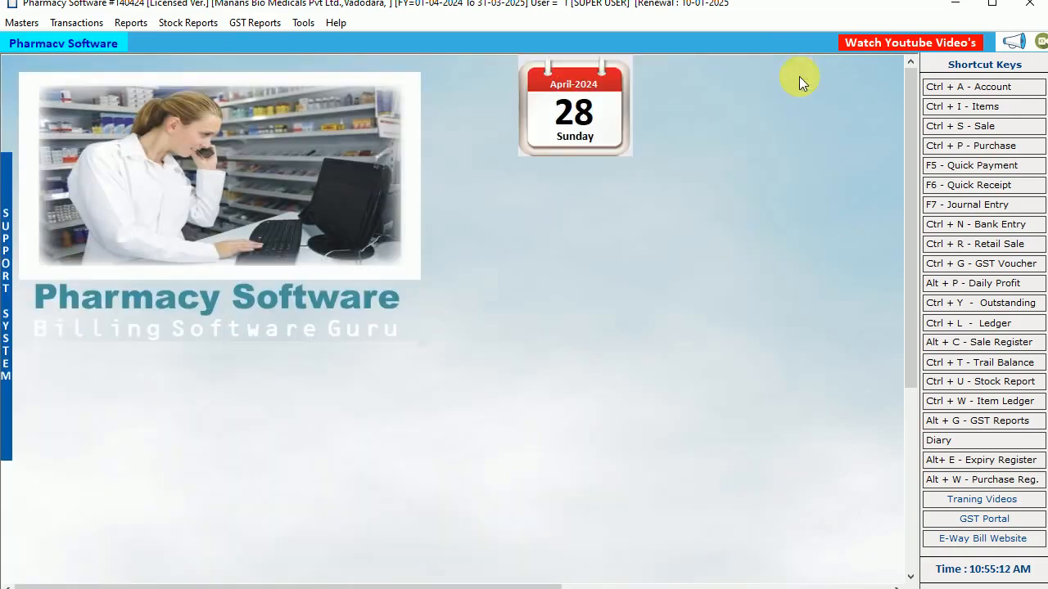